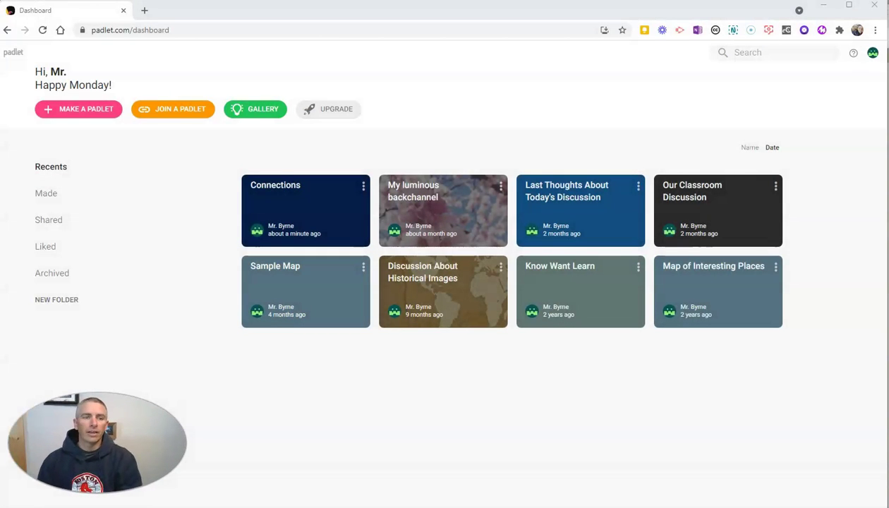
# Step: Start making a new padlet from the Padlet dashboard
pyautogui.click(69, 111)
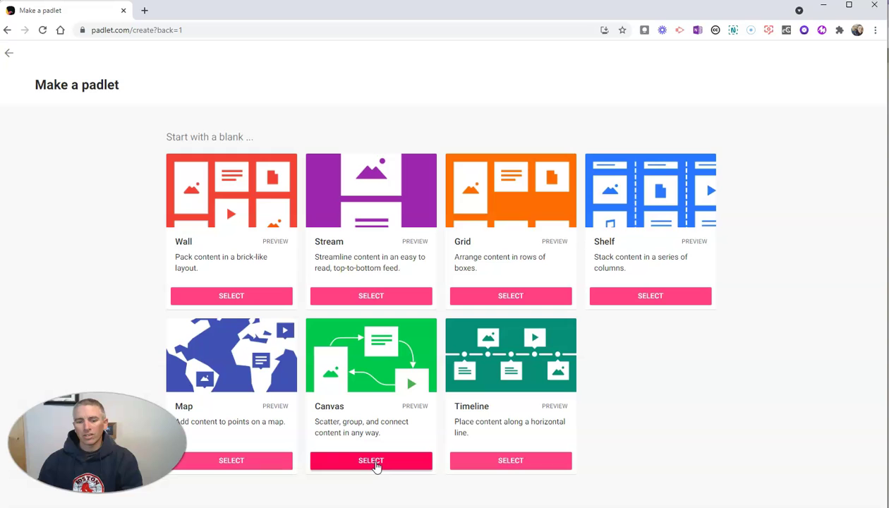
# Step: Create a Canvas padlet titled 'Boston Sports', described as 'A web of connections between Boston sports teams.'
pyautogui.click(371, 461)
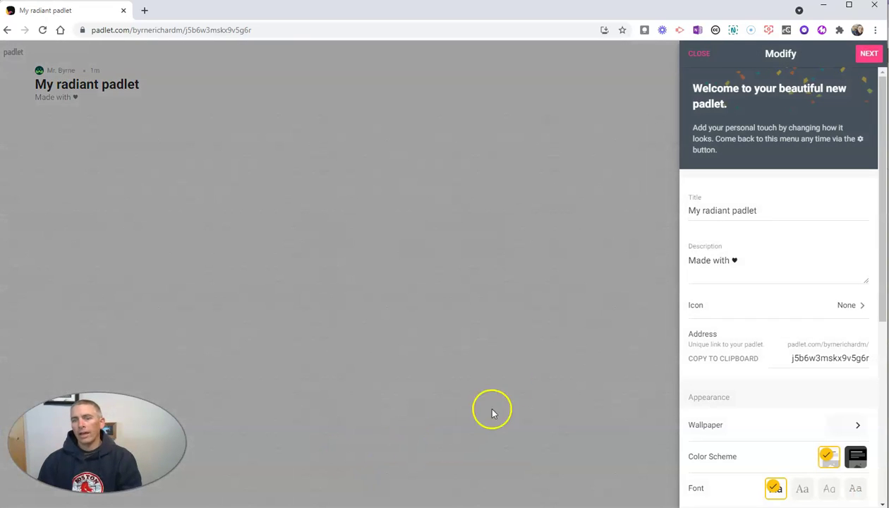
pyautogui.moveTo(769, 210); pyautogui.dragTo(688, 214)
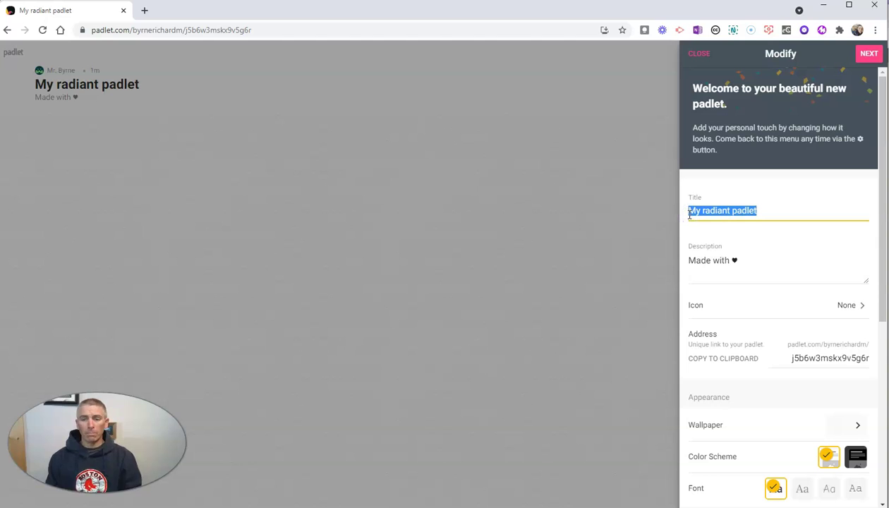
pyautogui.write('Boston Sports')
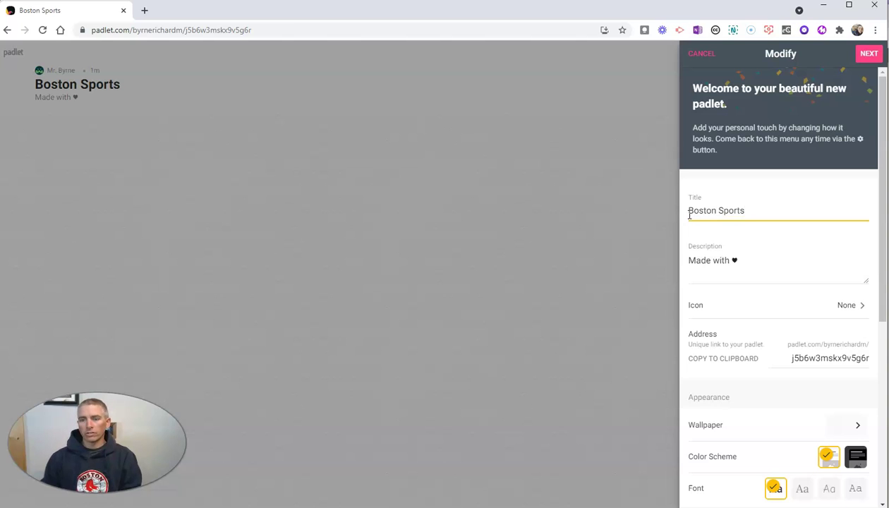
pyautogui.moveTo(738, 260); pyautogui.dragTo(689, 261)
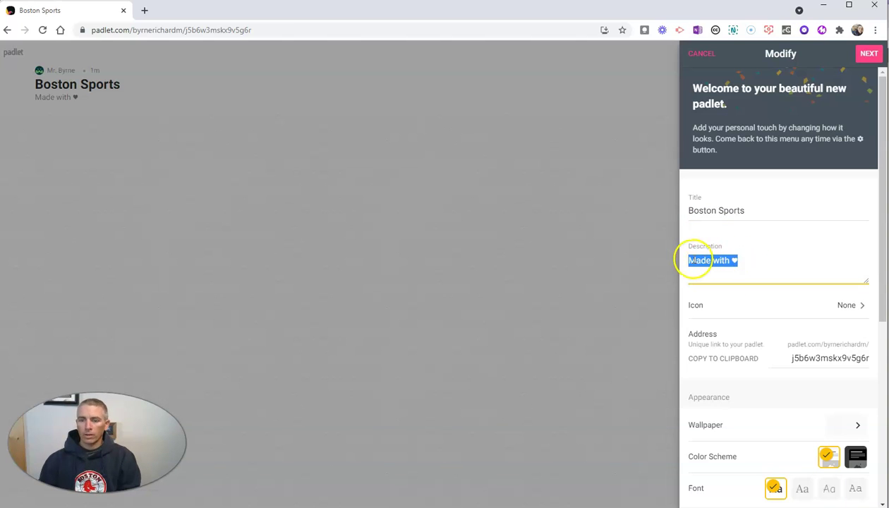
pyautogui.write('A')
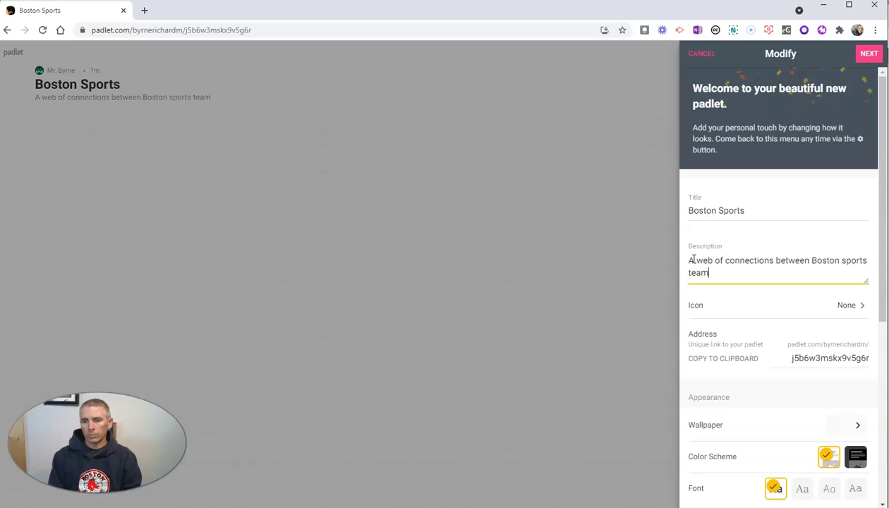
# Step: Choose the dark blue swatch under Solid Colors as the padlet wallpaper
pyautogui.scroll(-2, 781, 370)
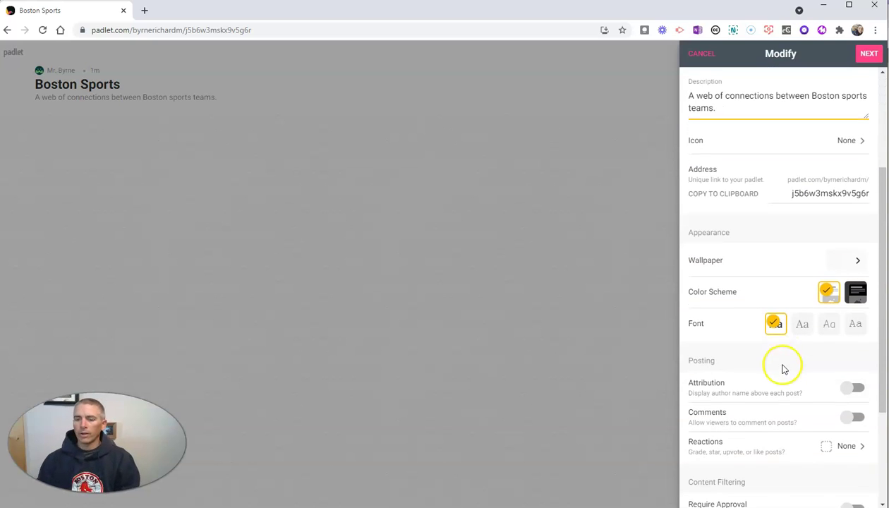
pyautogui.click(856, 259)
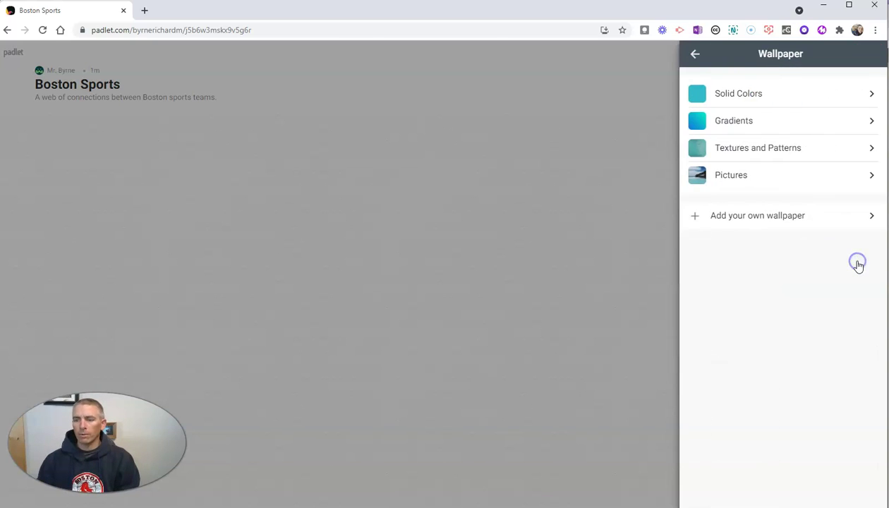
pyautogui.click(786, 94)
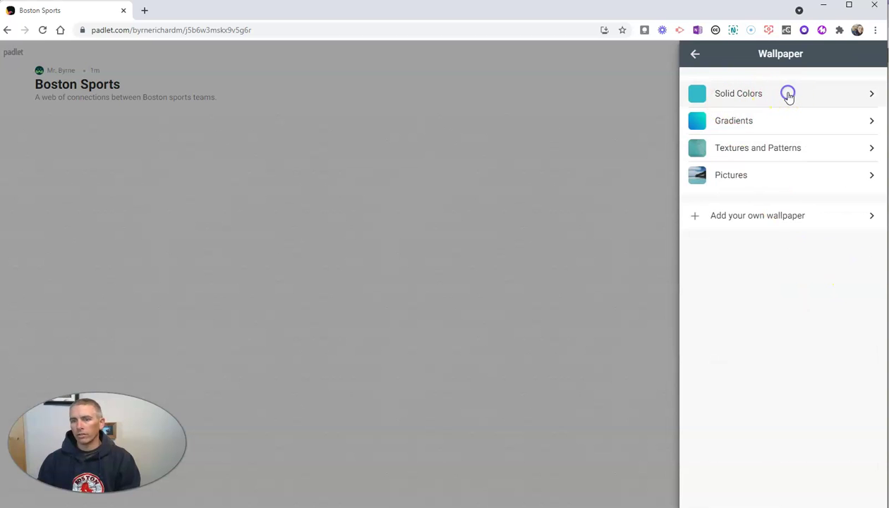
pyautogui.scroll(-6, 793, 416)
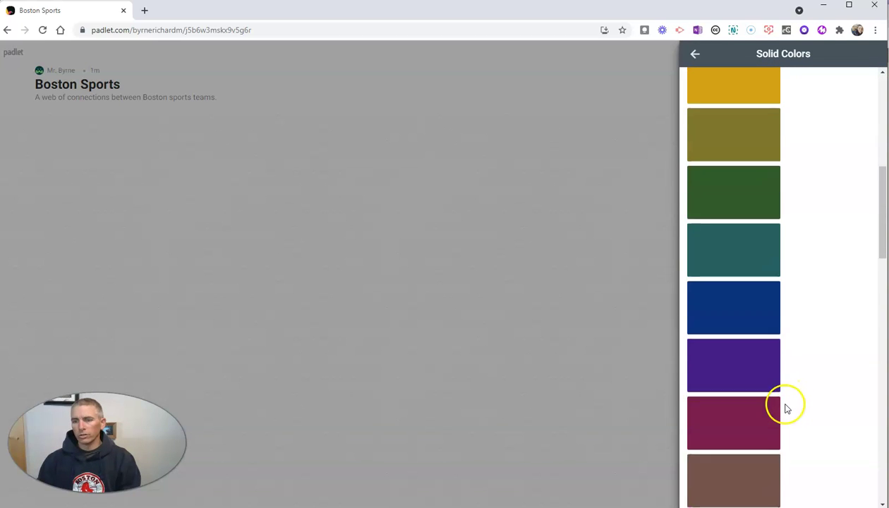
pyautogui.click(737, 293)
pyautogui.click(695, 57)
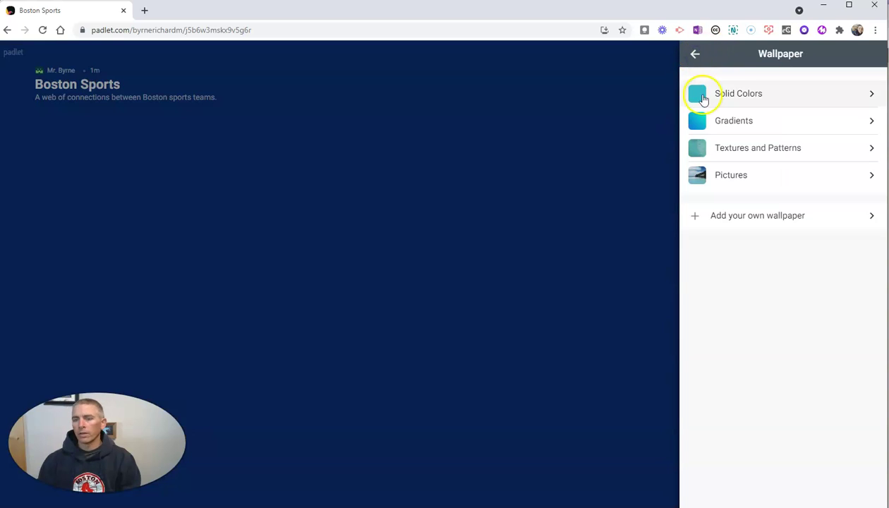
pyautogui.click(696, 55)
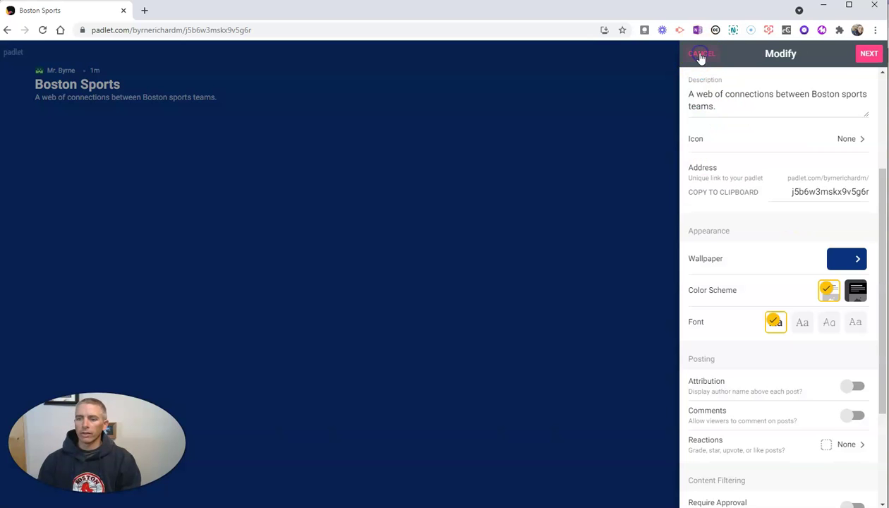
# Step: Keep the light colour scheme, enable Attribution and Filter Profanity, and finish the settings
pyautogui.scroll(-1, 783, 338)
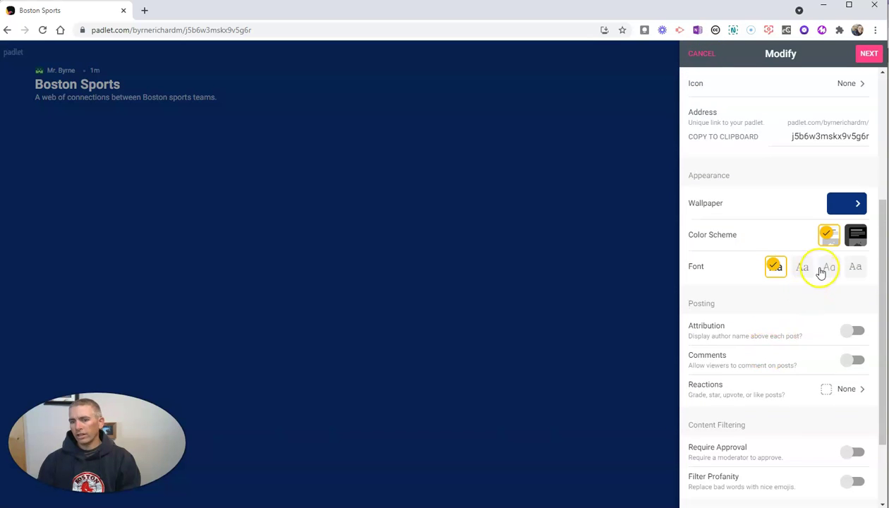
pyautogui.click(857, 238)
pyautogui.click(830, 236)
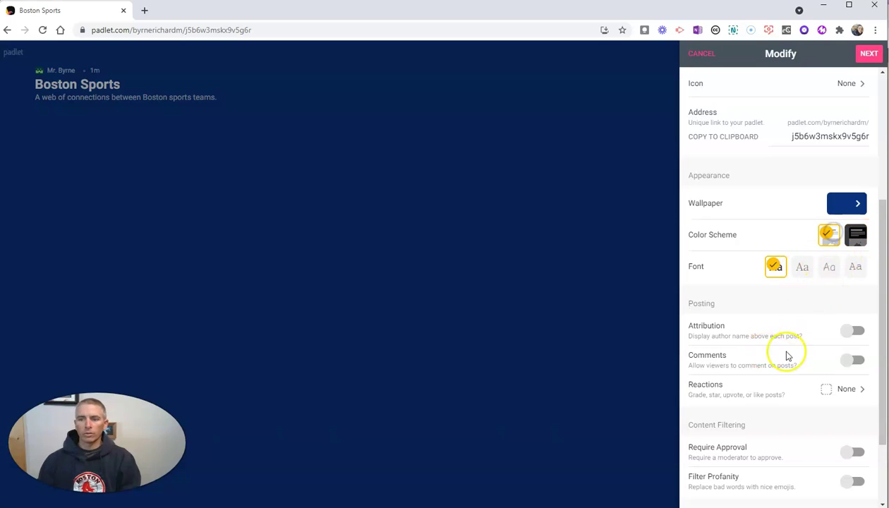
pyautogui.scroll(-2, 769, 398)
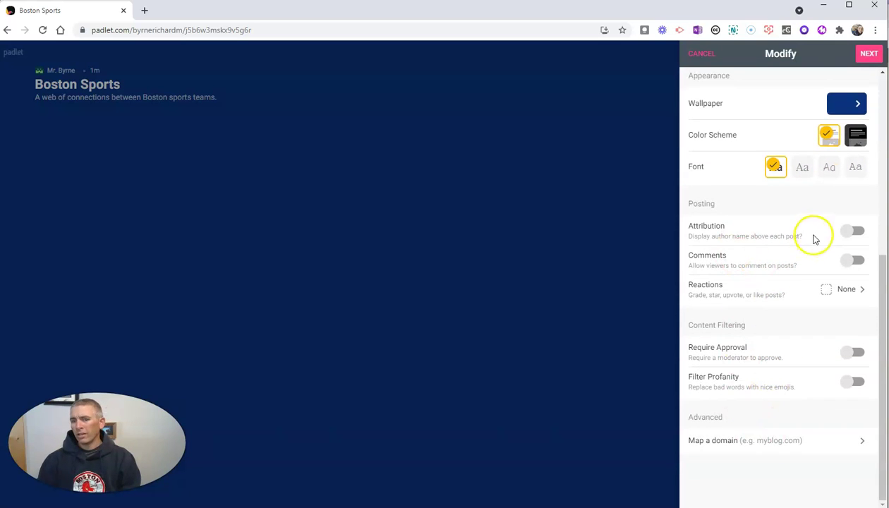
pyautogui.click(854, 235)
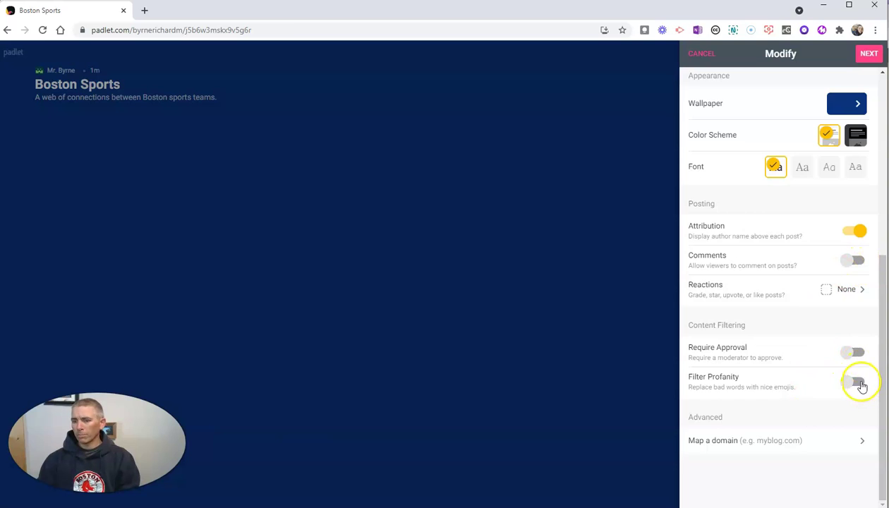
pyautogui.click(859, 383)
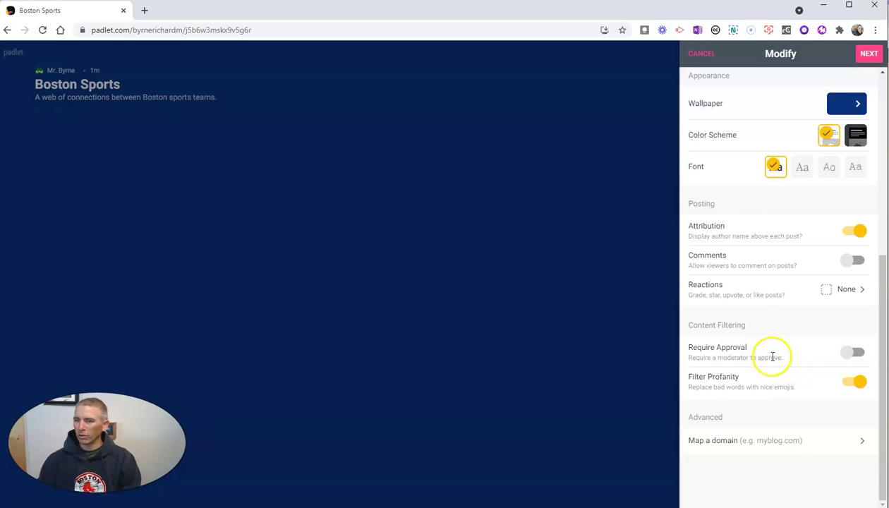
pyautogui.scroll(4, 775, 359)
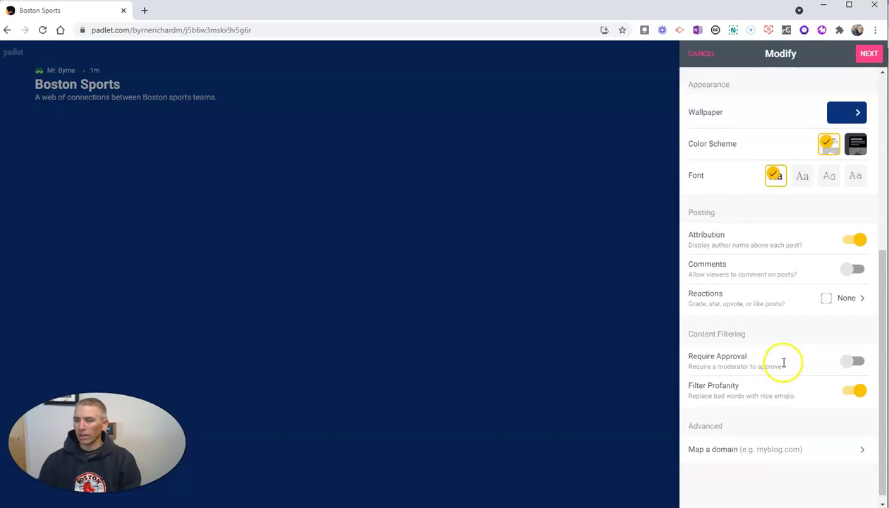
pyautogui.click(868, 55)
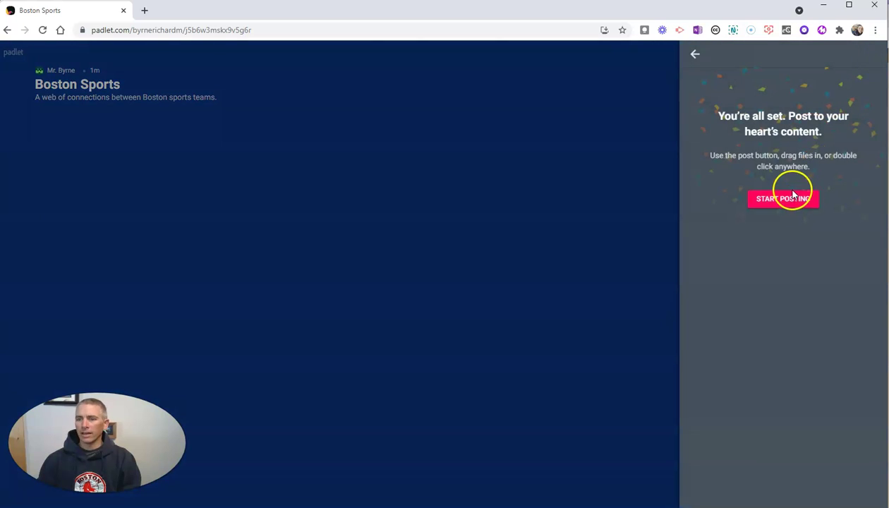
# Step: Add a 'Boston Sports Teams' post reading 'The professional teams that play in and around Boston.'
pyautogui.click(795, 202)
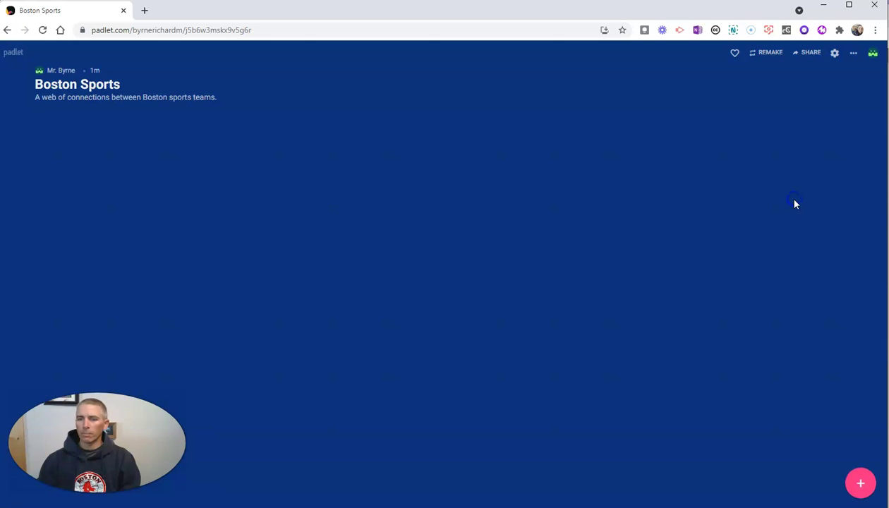
pyautogui.doubleClick(395, 194)
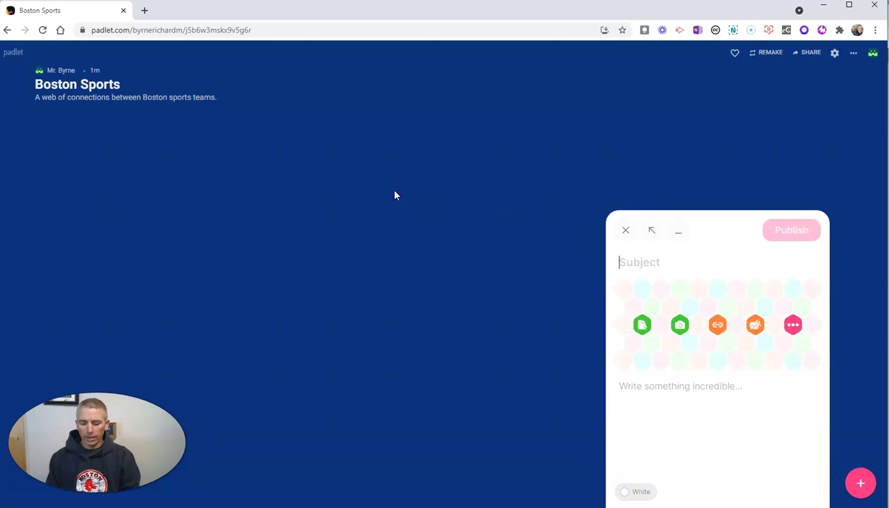
pyautogui.write('Boston Sp')
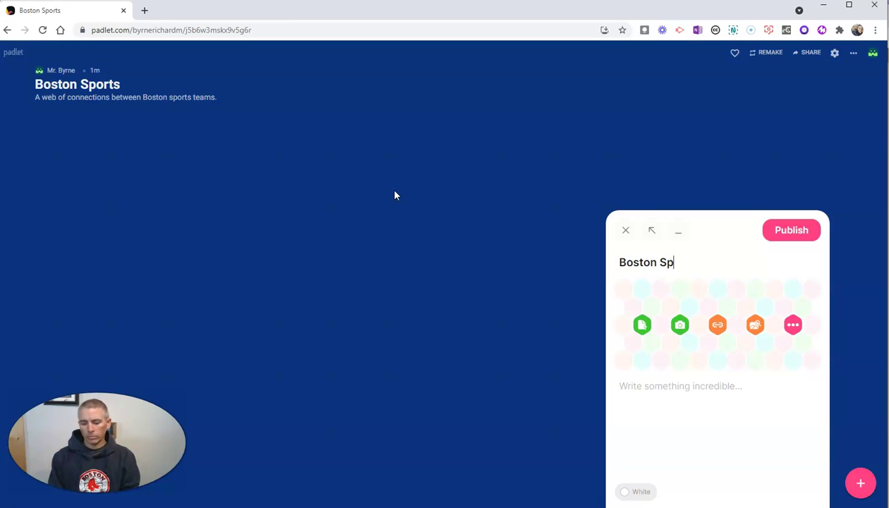
pyautogui.write('orts Teams')
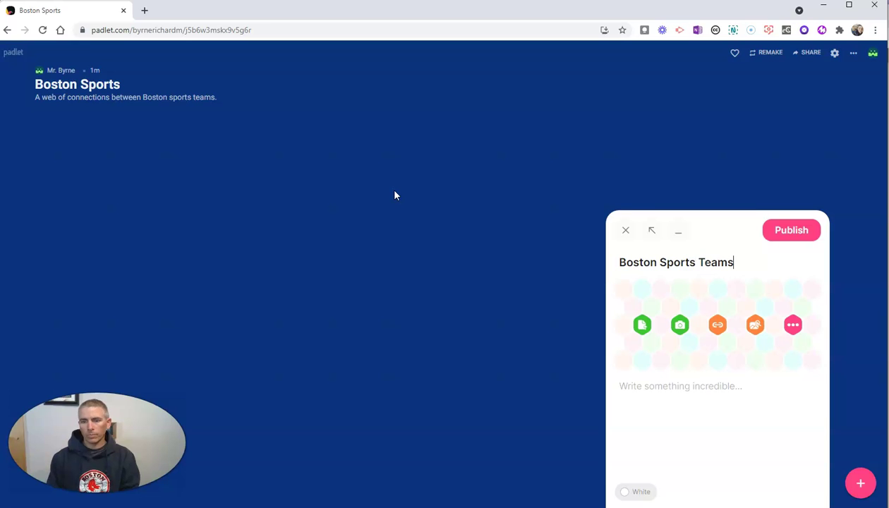
pyautogui.click(661, 393)
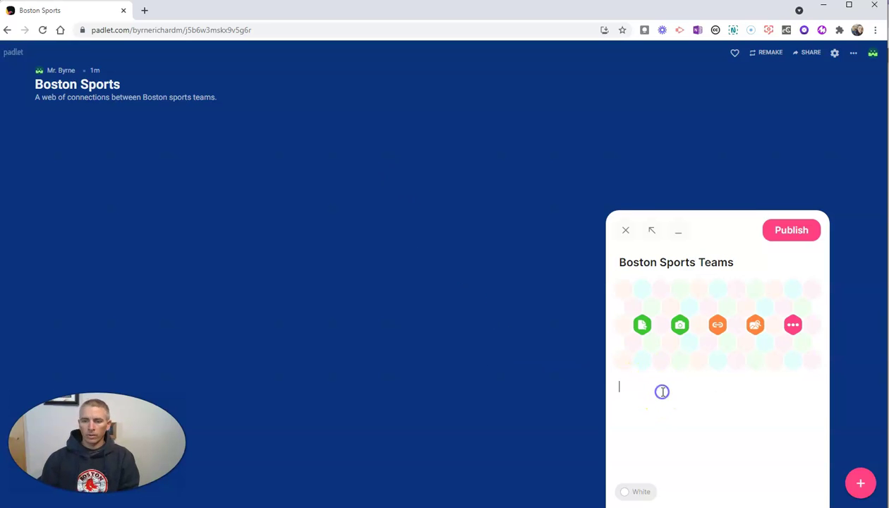
pyautogui.write('Th')
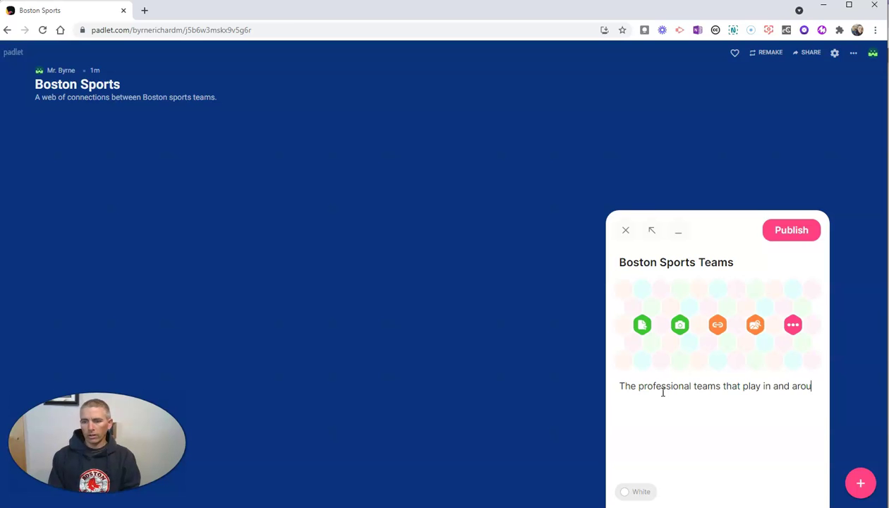
pyautogui.write('nd Boston.')
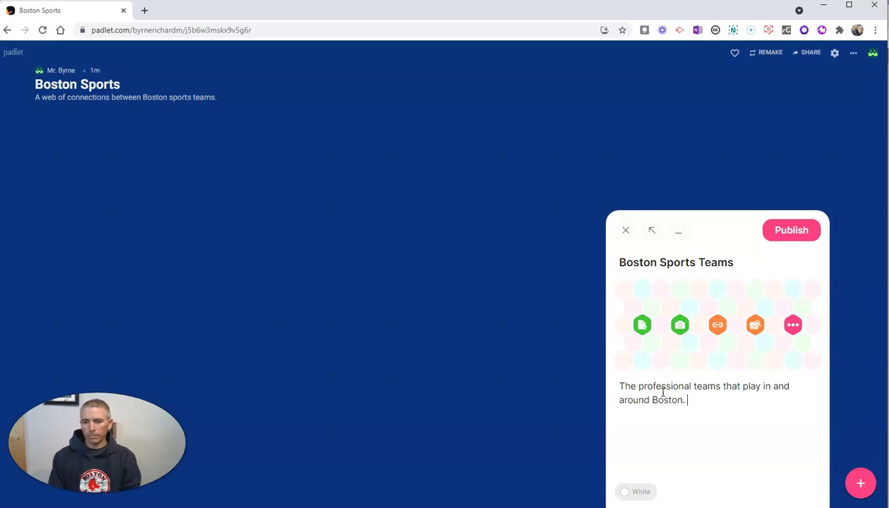
# Step: Colour the post orange and show the full list of attachment types
pyautogui.click(641, 492)
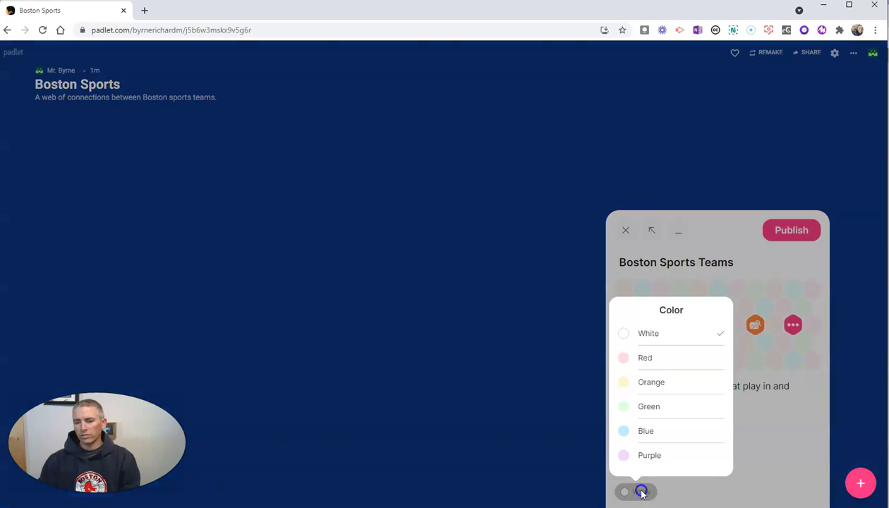
pyautogui.click(652, 382)
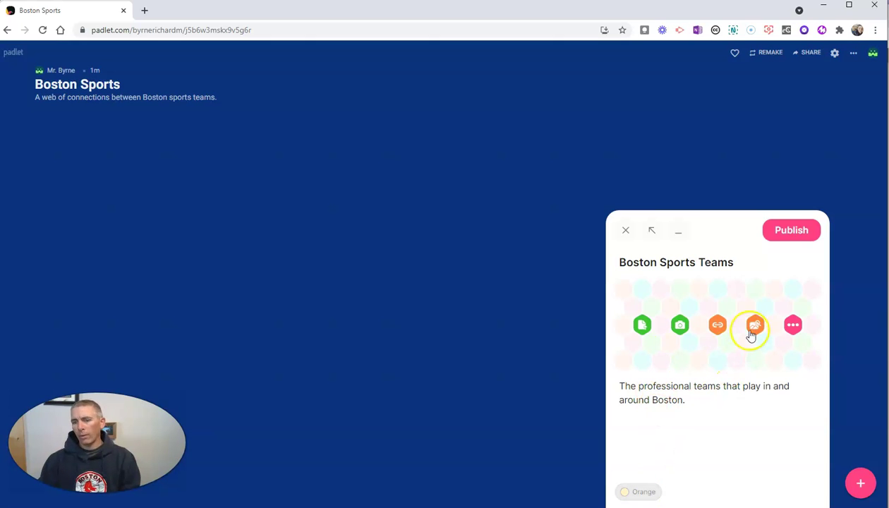
pyautogui.click(792, 326)
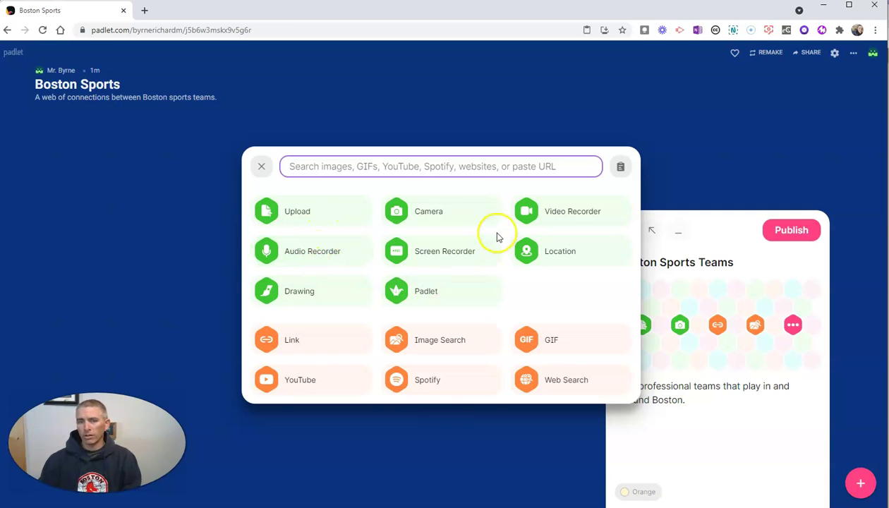
# Step: Attach the Boston skyline stadium photo via Image Search and publish the Boston Sports Teams post
pyautogui.click(265, 169)
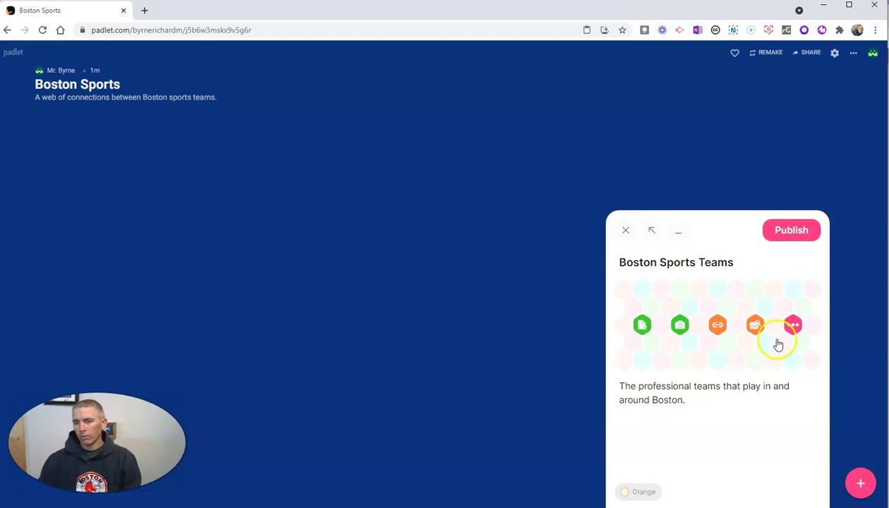
pyautogui.click(755, 325)
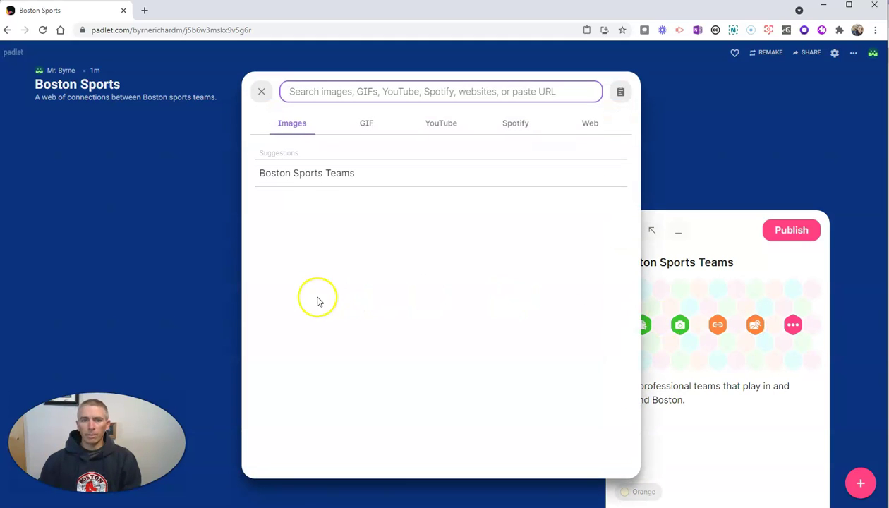
pyautogui.click(370, 174)
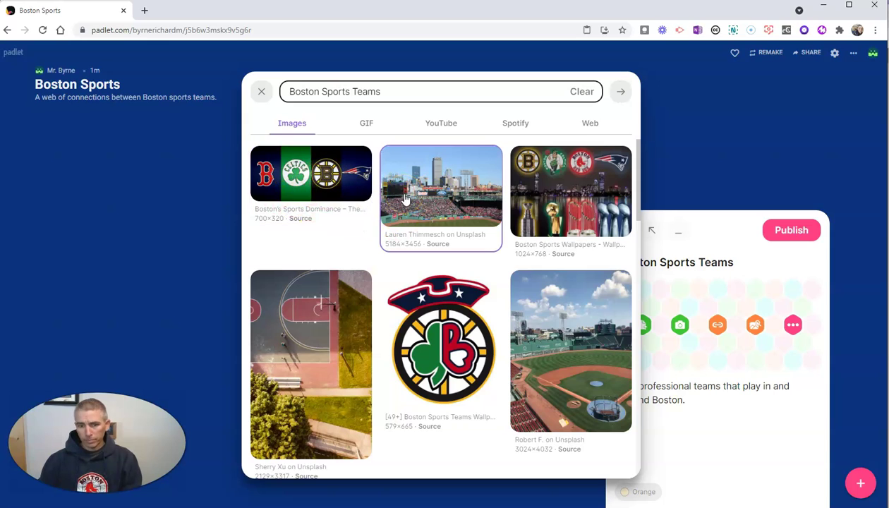
pyautogui.click(406, 200)
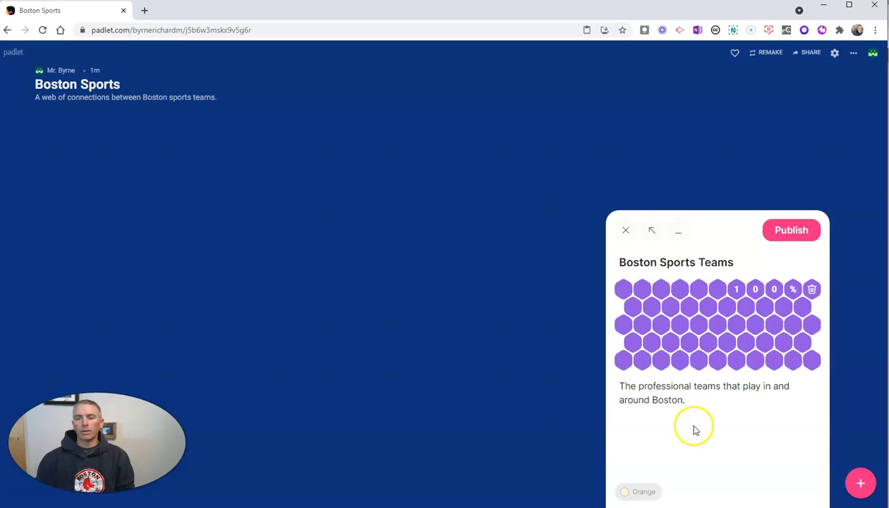
pyautogui.click(791, 231)
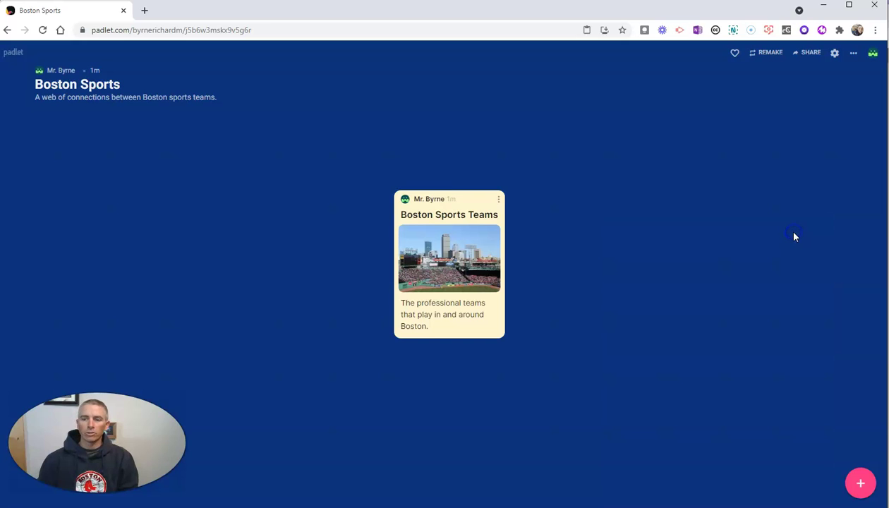
# Step: Move the Boston Sports Teams card up-left and draft a 'Red Sox' post about Boston's baseball team
pyautogui.moveTo(463, 209); pyautogui.dragTo(446, 153)
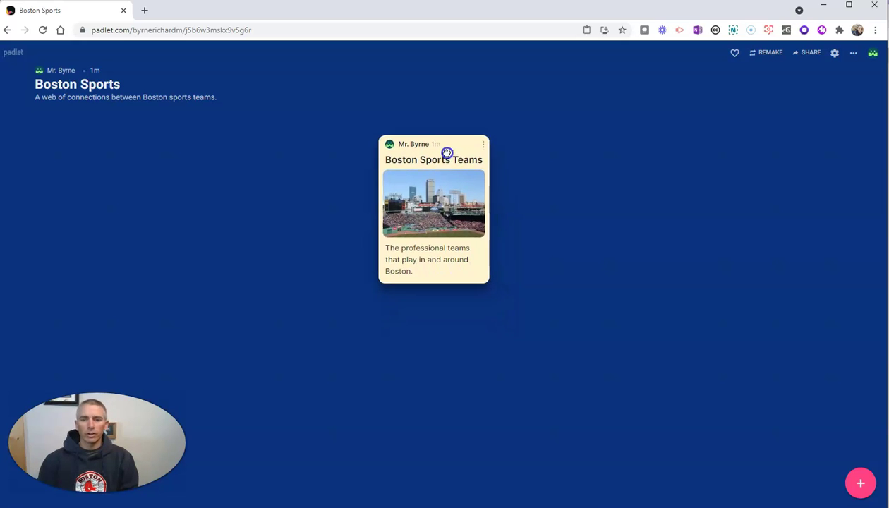
pyautogui.doubleClick(589, 266)
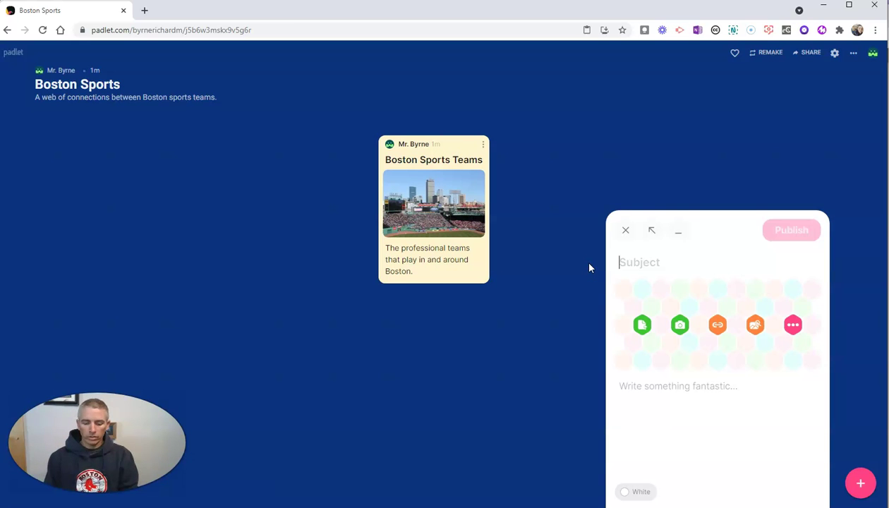
pyautogui.write('Red ')
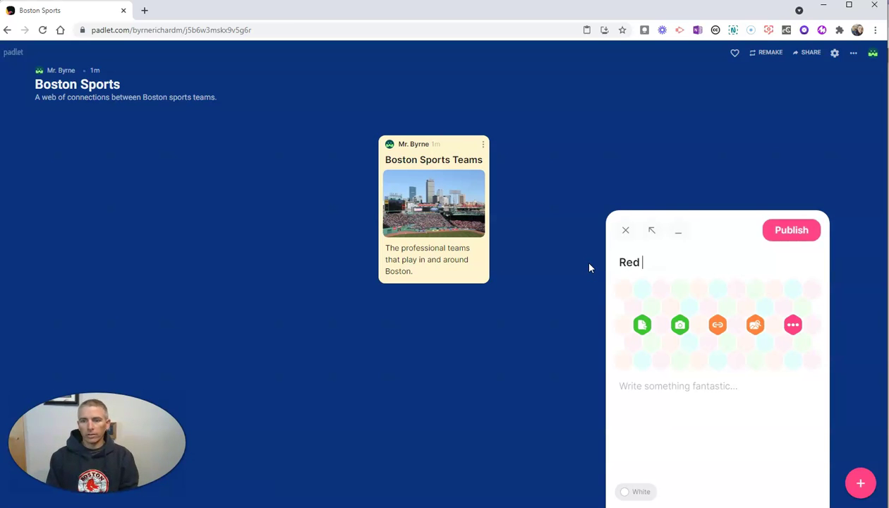
pyautogui.write('Sox')
pyautogui.click(672, 382)
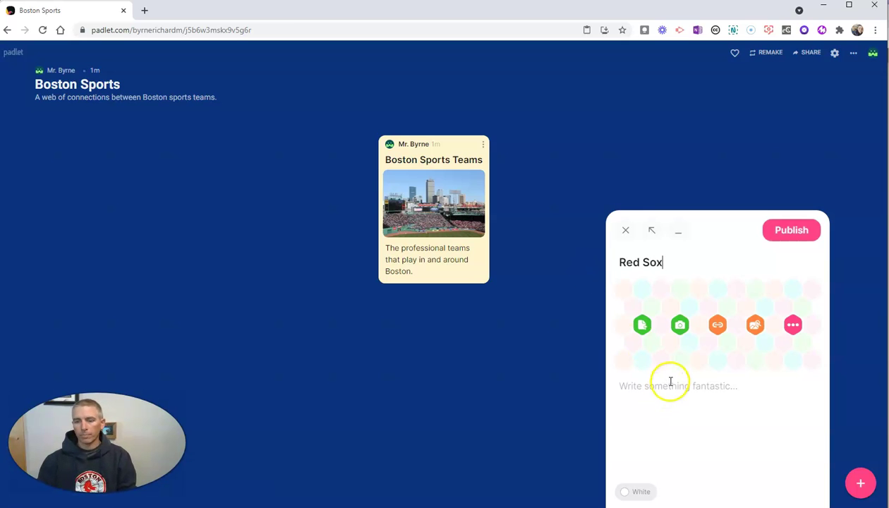
pyautogui.write('T')
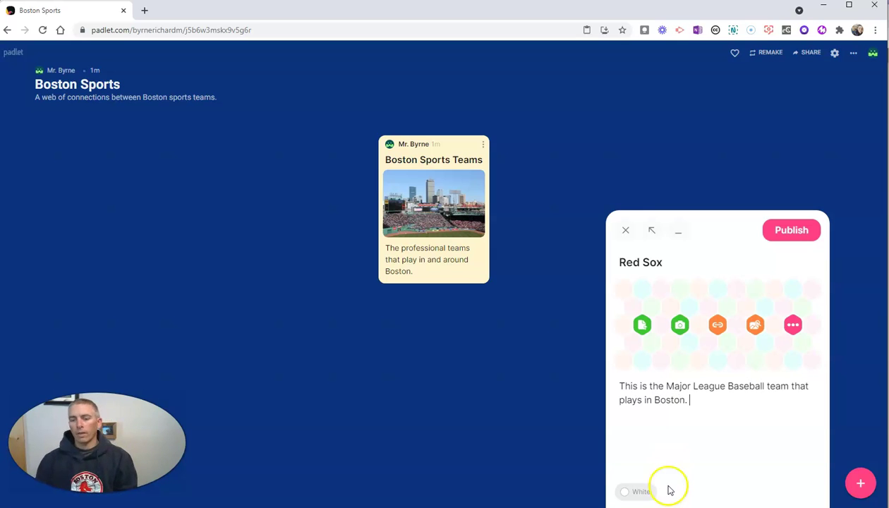
# Step: Set the Red Sox post colour to red and publish it
pyautogui.click(638, 492)
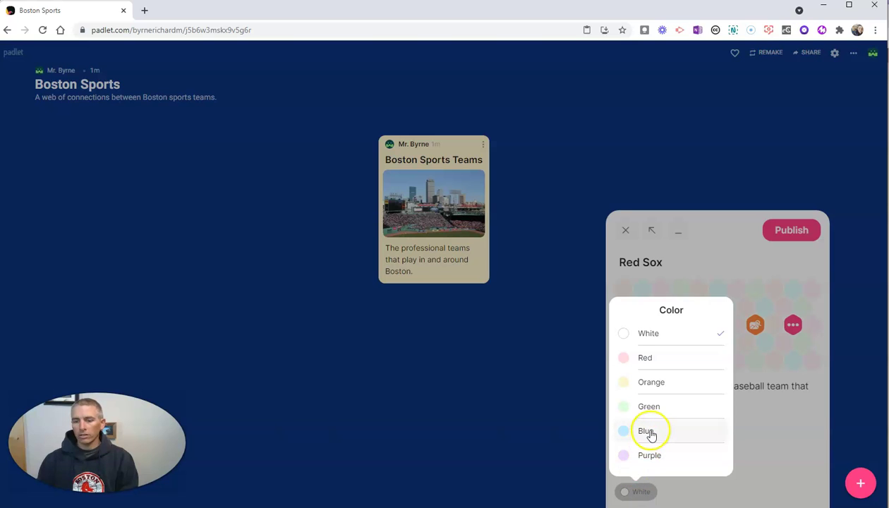
pyautogui.click(650, 431)
pyautogui.click(634, 492)
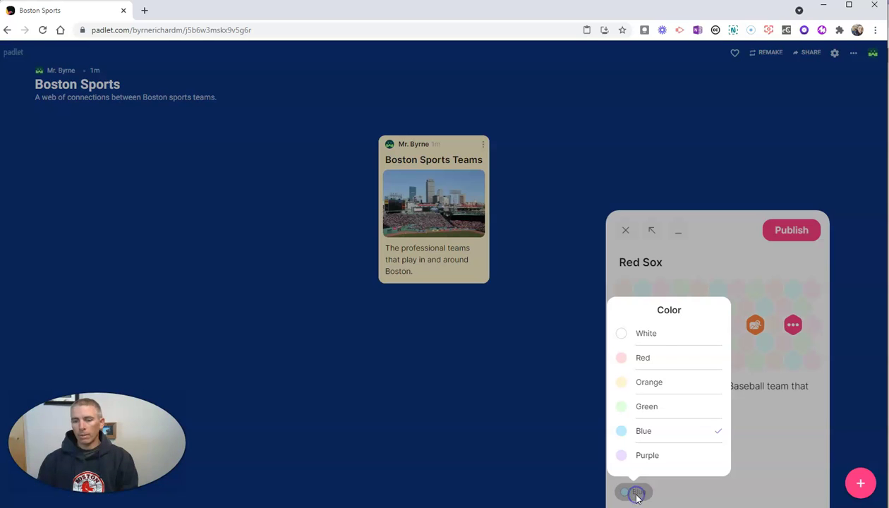
pyautogui.click(646, 360)
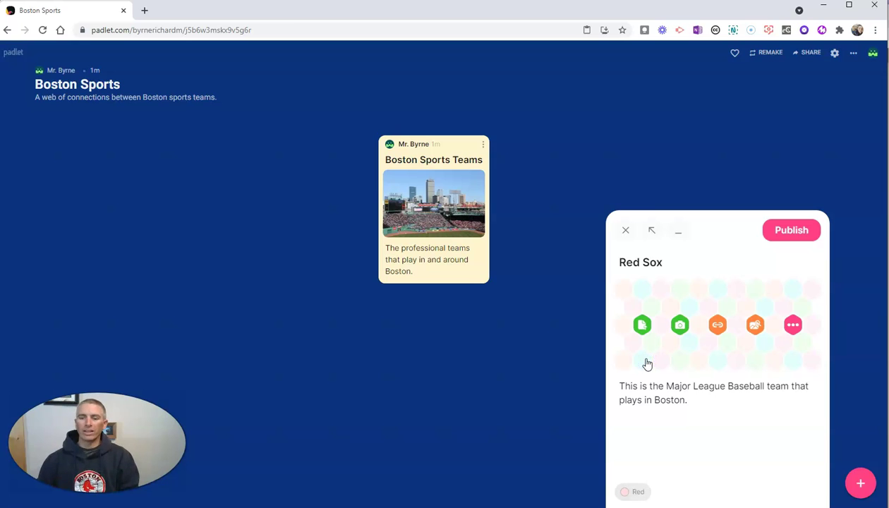
pyautogui.click(771, 332)
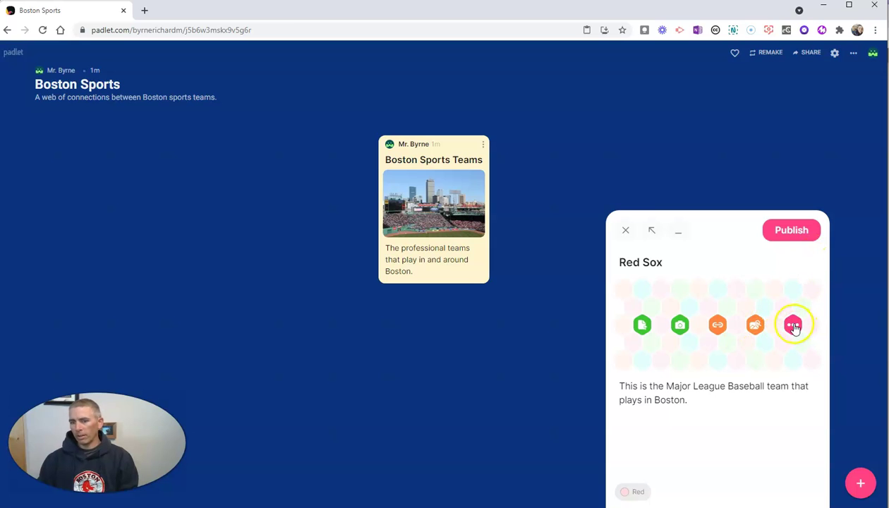
pyautogui.click(802, 240)
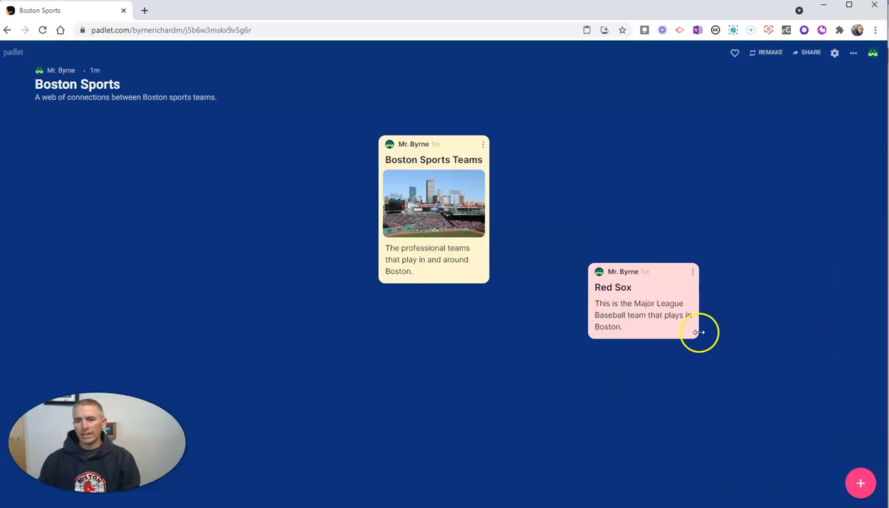
# Step: Use Connect to a post on the Boston Sports Teams card to draw an arrow to Red Sox
pyautogui.moveTo(484, 148)
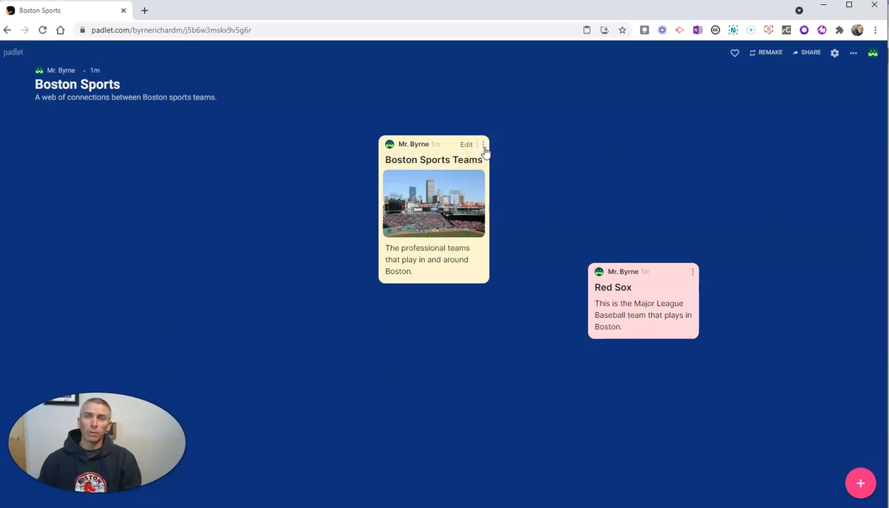
pyautogui.click(483, 145)
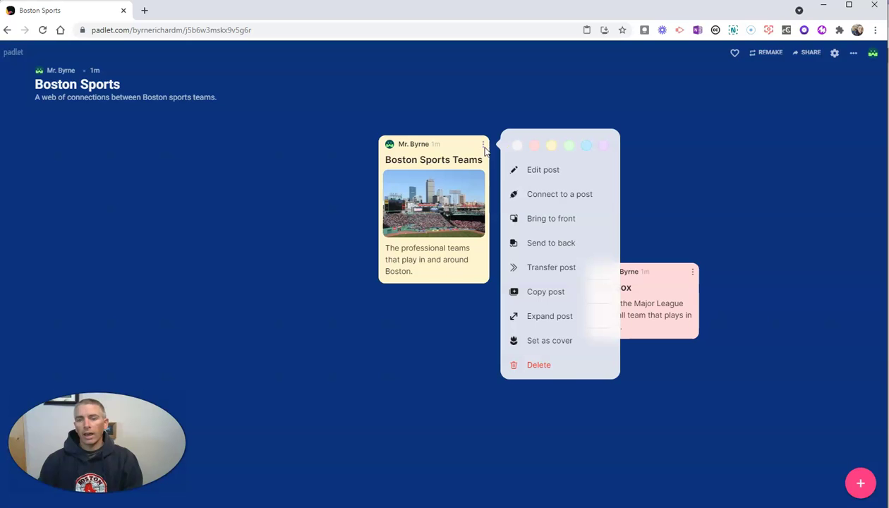
pyautogui.click(546, 198)
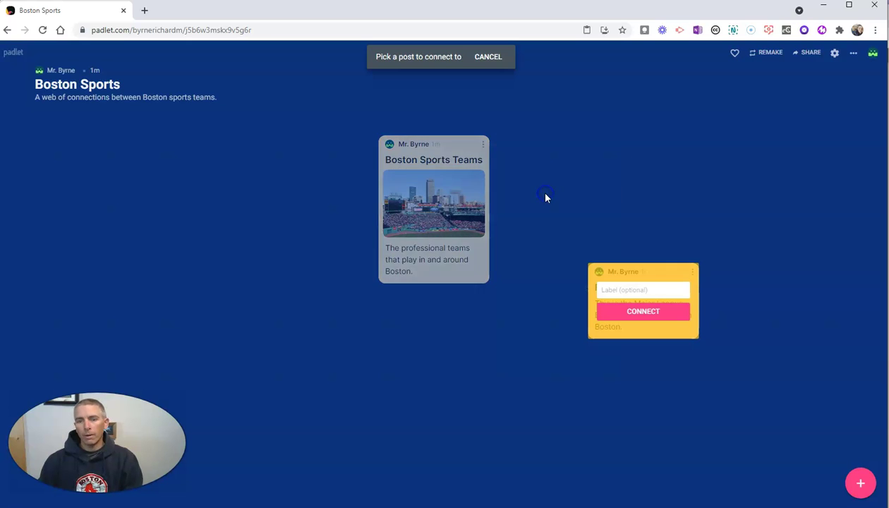
pyautogui.click(643, 311)
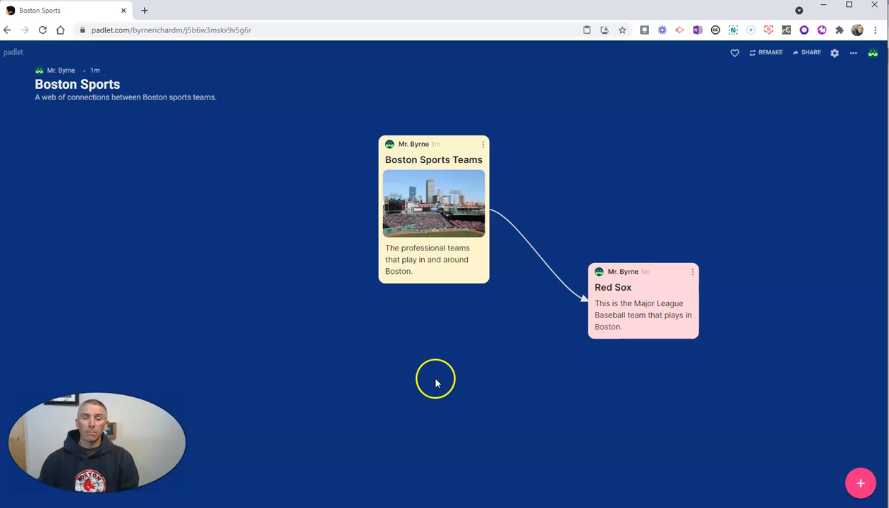
# Step: Publish a 'Bruins' post describing Boston's National Hockey League team
pyautogui.doubleClick(379, 349)
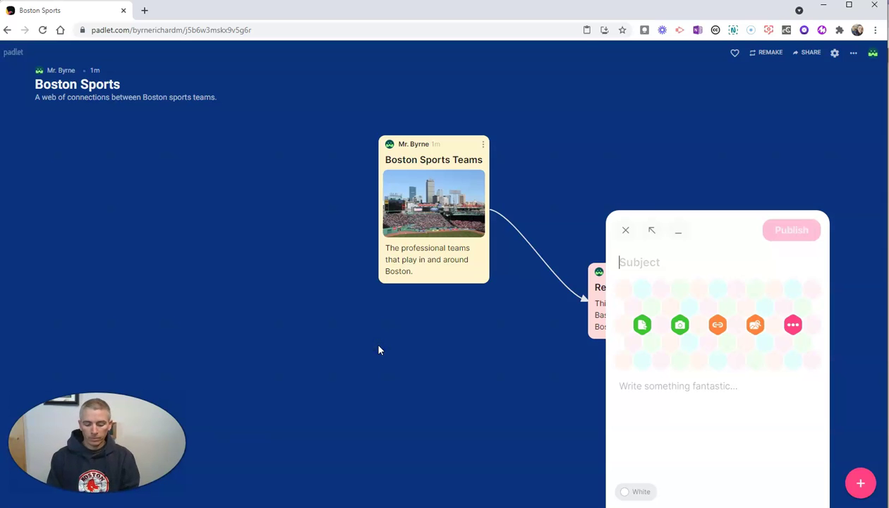
pyautogui.write('Bruins')
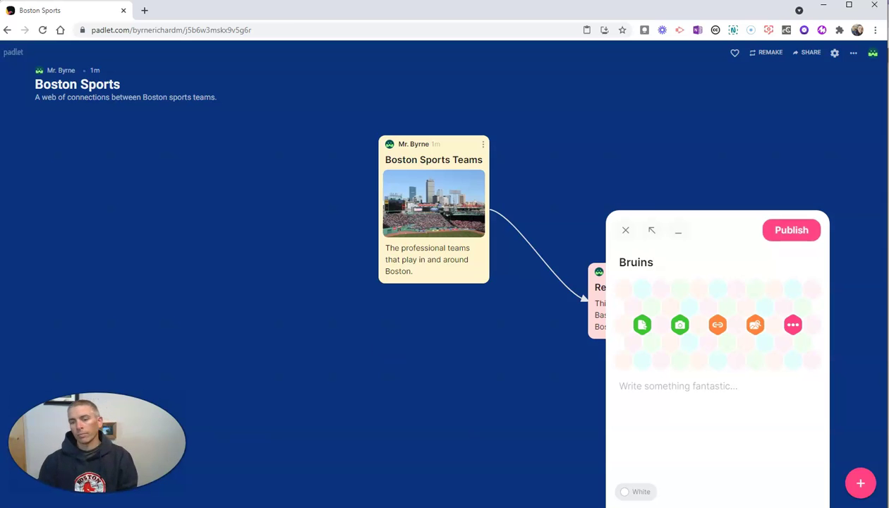
pyautogui.click(687, 387)
pyautogui.write('This is the National Hockey Lea')
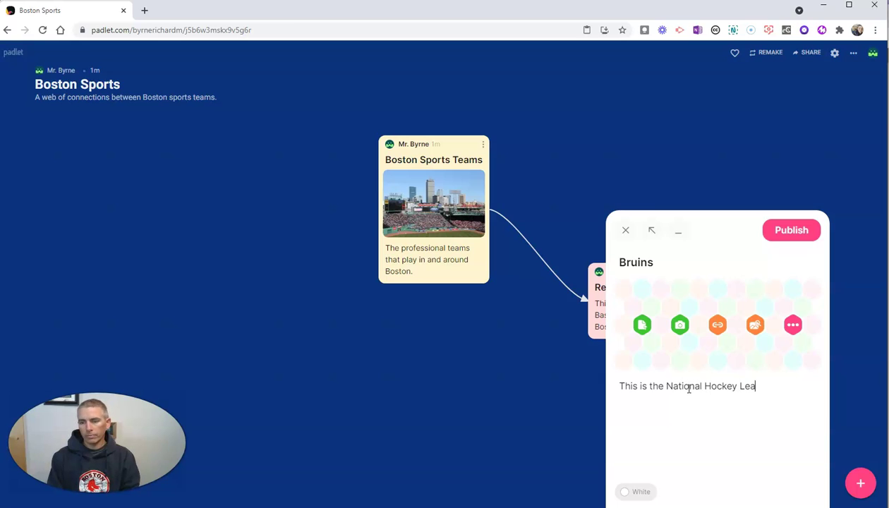
pyautogui.write('gue team that p')
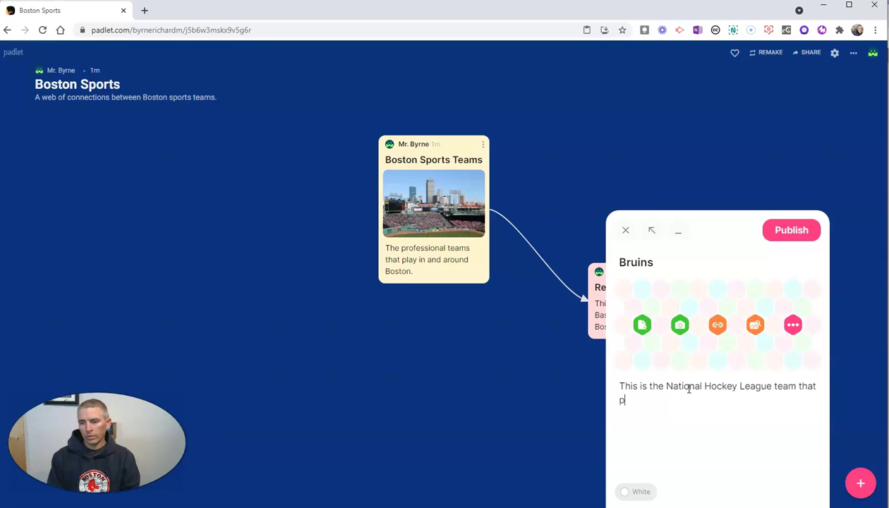
pyautogui.write('lays in Boston.')
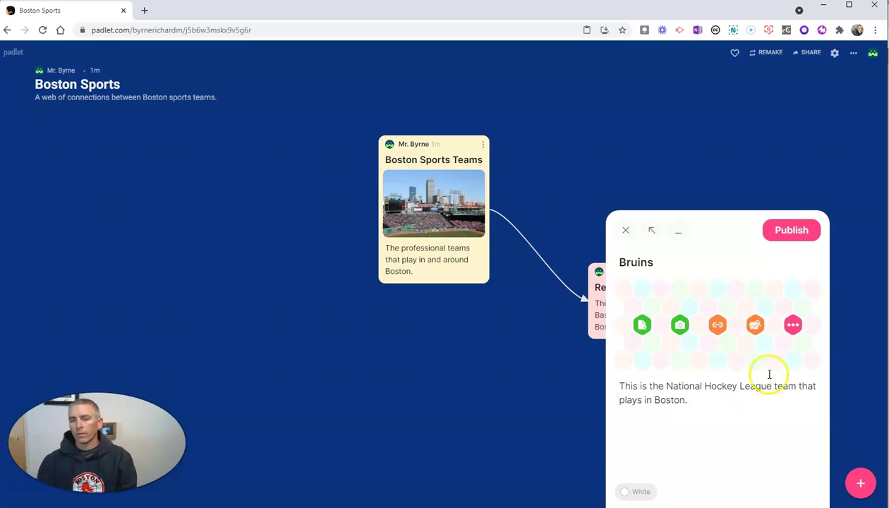
pyautogui.click(790, 229)
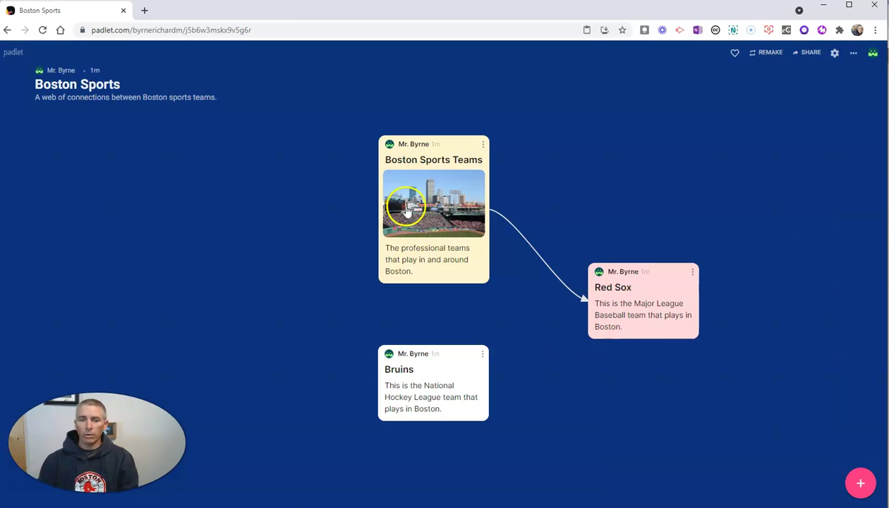
# Step: Connect Boston Sports Teams to the Bruins post with an arrow
pyautogui.click(484, 147)
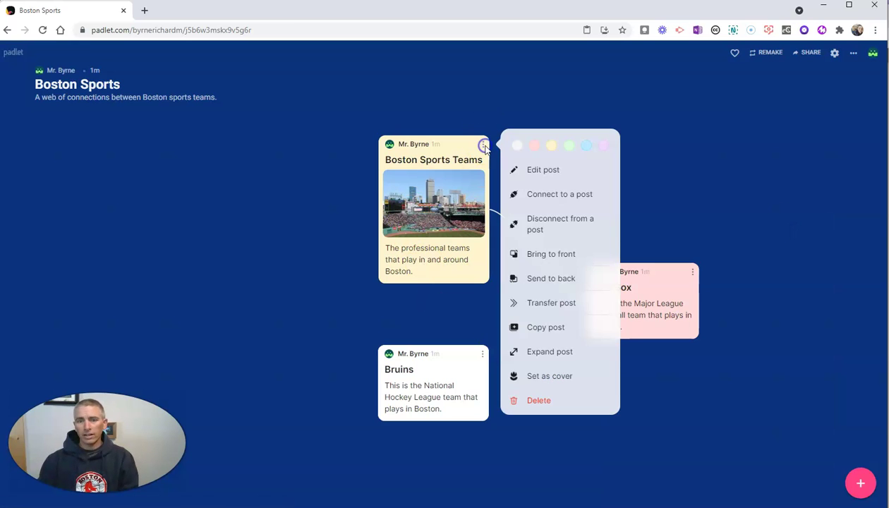
pyautogui.click(557, 197)
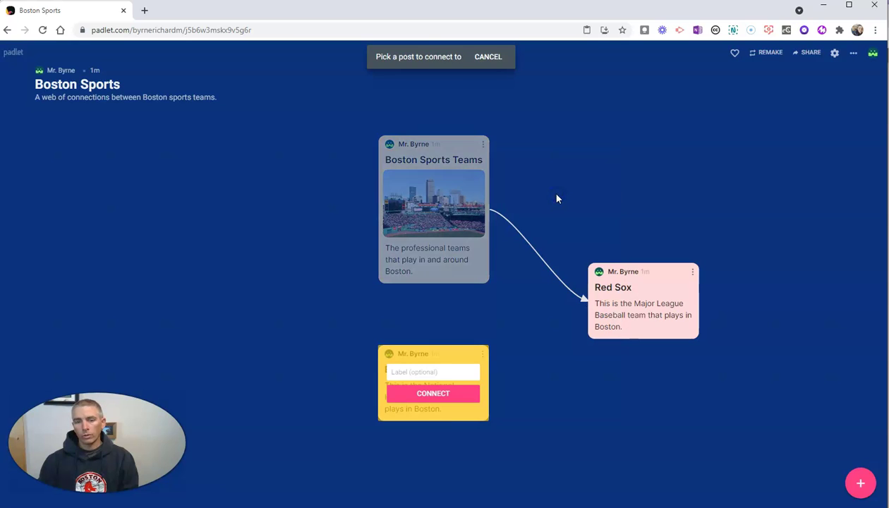
pyautogui.click(438, 392)
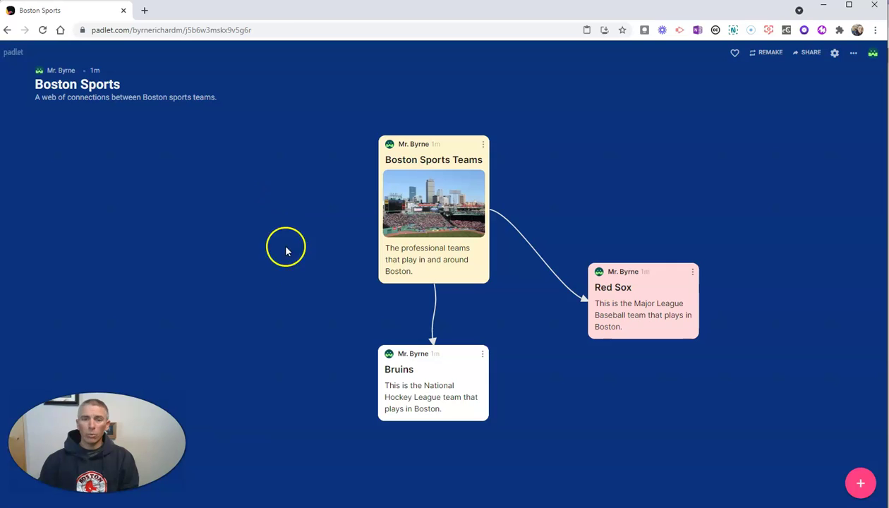
# Step: Publish a green 'Celtics' post describing Boston's professional basketball team
pyautogui.doubleClick(237, 219)
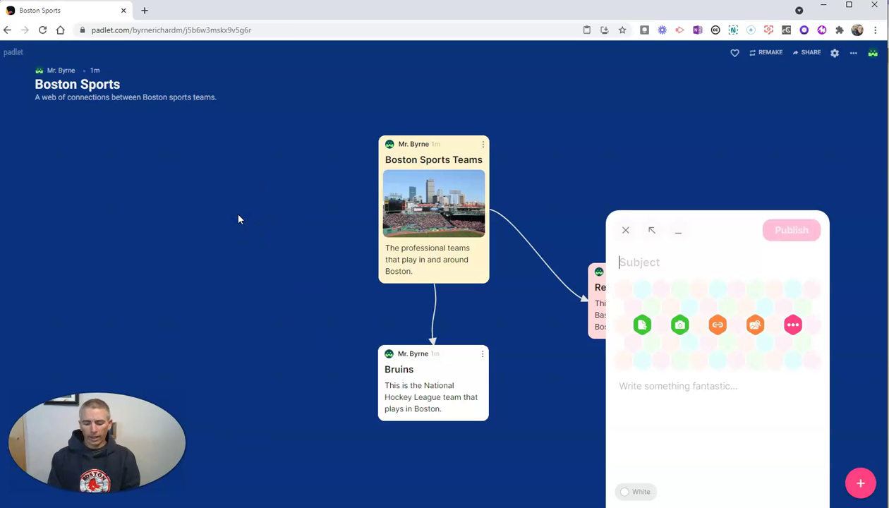
pyautogui.write('Celtics')
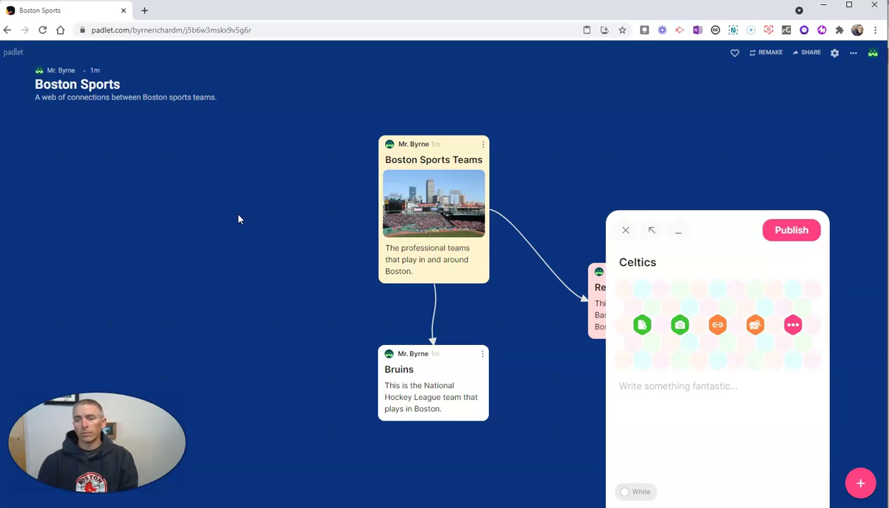
pyautogui.click(642, 491)
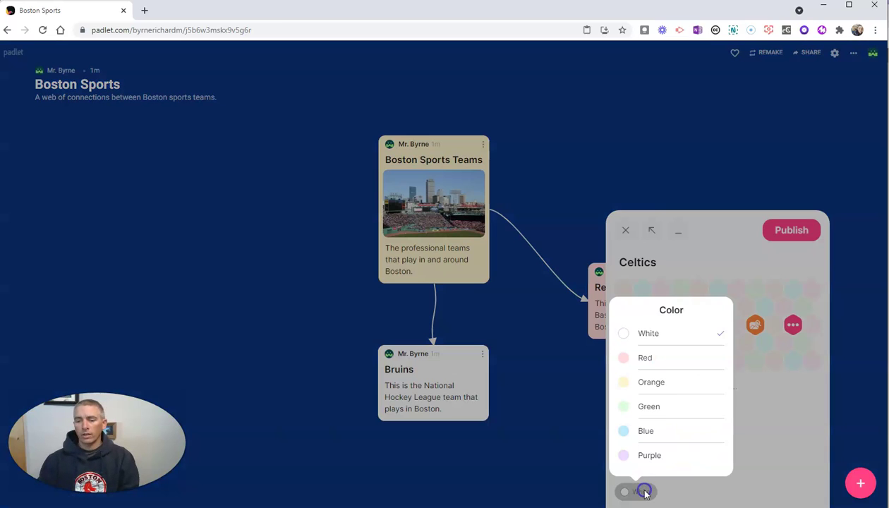
pyautogui.click(655, 408)
pyautogui.click(685, 390)
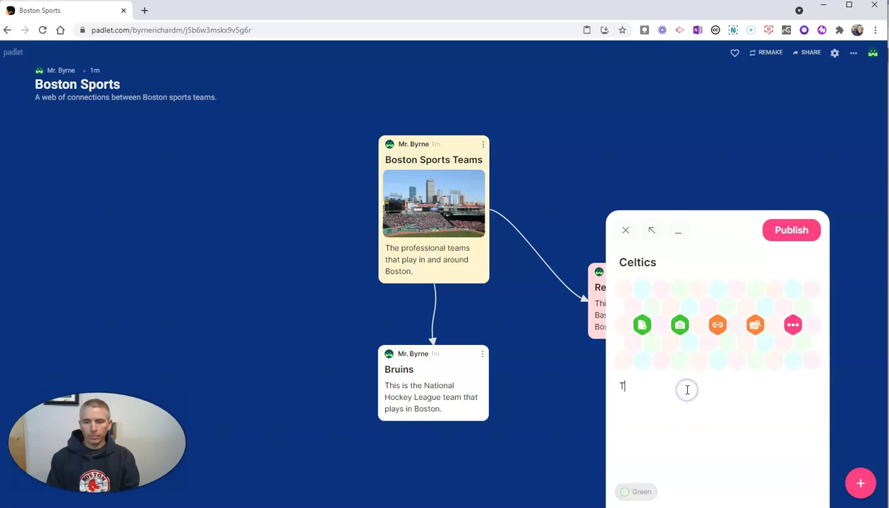
pyautogui.write('T')
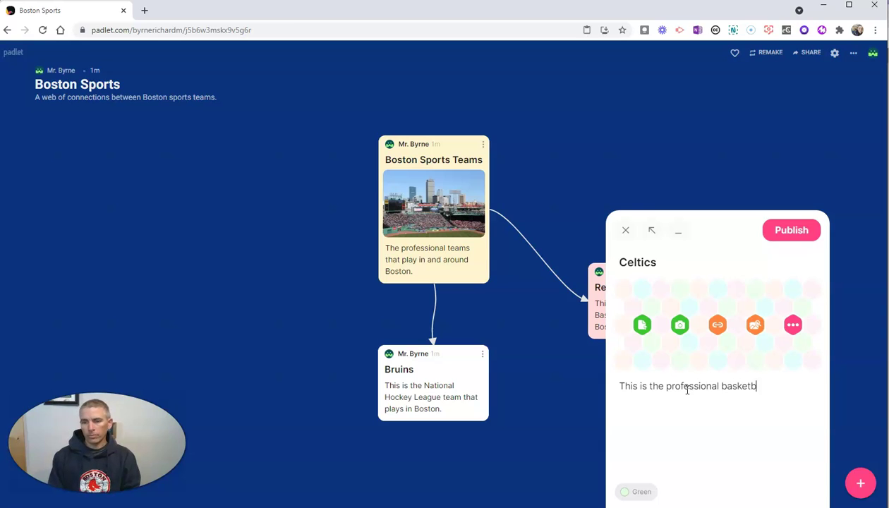
pyautogui.write('team in Bos')
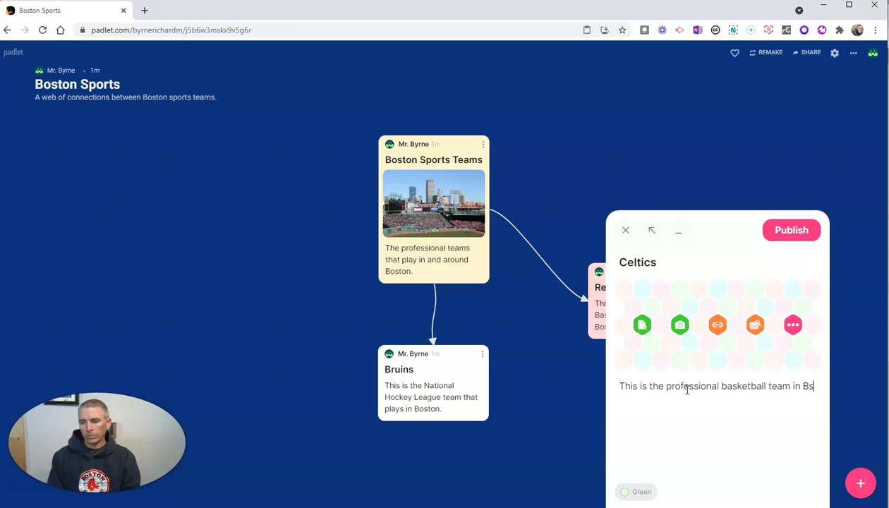
pyautogui.press('BackSpace')
pyautogui.write('os')
pyautogui.press('BackSpace')
pyautogui.write('ston')
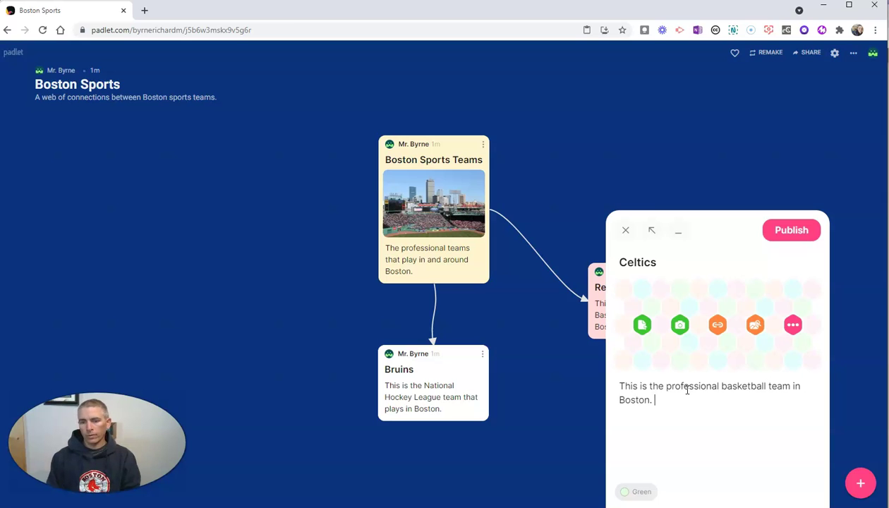
pyautogui.write('.')
pyautogui.click(783, 232)
# Step: Connect Boston Sports Teams to the Celtics post with an arrow
pyautogui.click(477, 153)
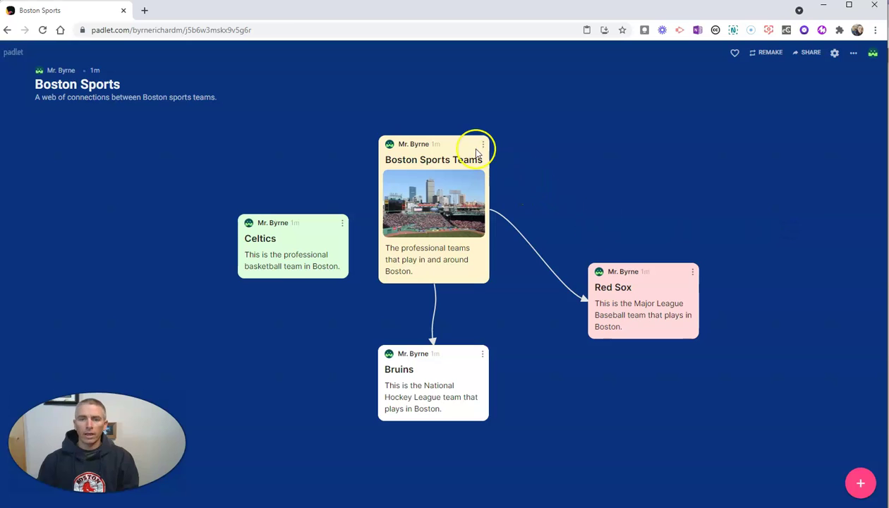
pyautogui.click(482, 145)
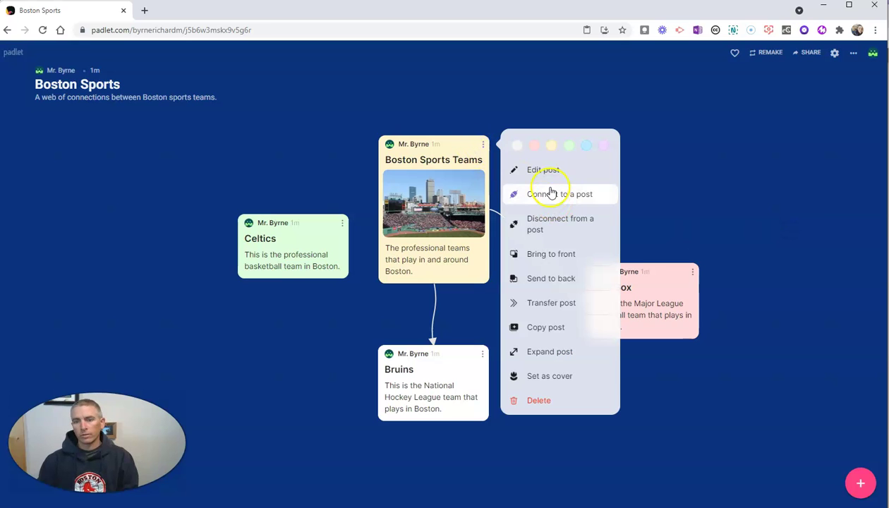
pyautogui.click(550, 193)
pyautogui.click(294, 258)
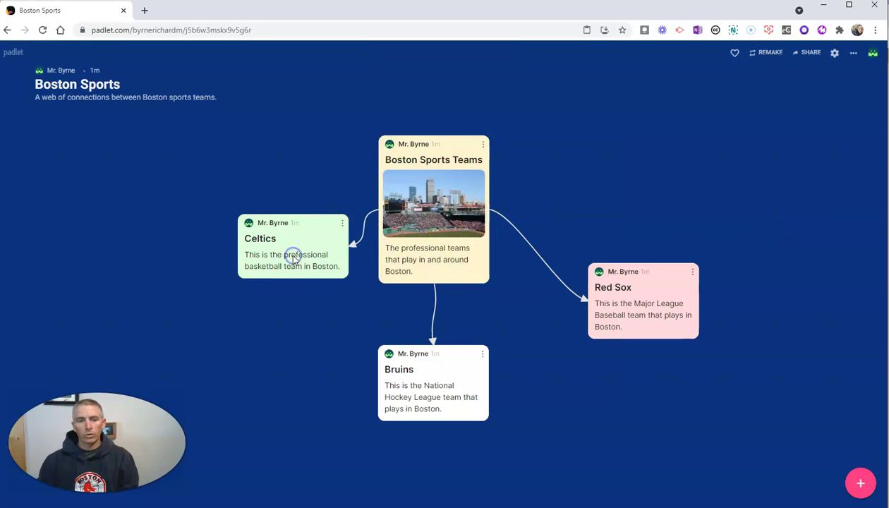
# Step: Shift the Celtics card down-left and draft a 'TD Bank Garden' post noting it was formerly The Boston Garden
pyautogui.moveTo(290, 237); pyautogui.dragTo(272, 367)
pyautogui.doubleClick(173, 176)
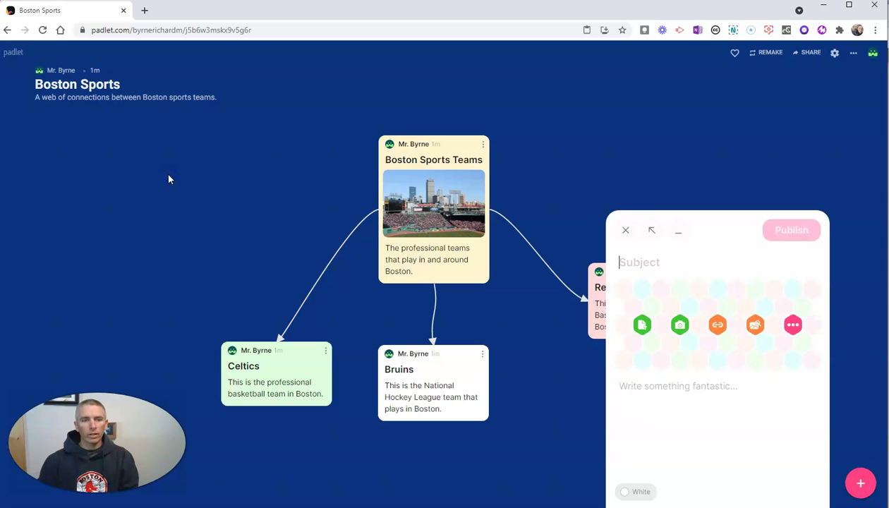
pyautogui.write('T')
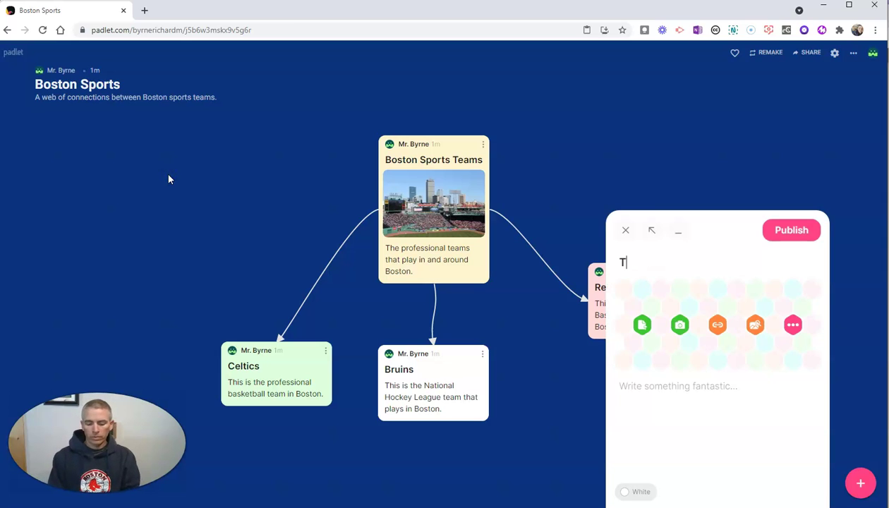
pyautogui.write('D Ba')
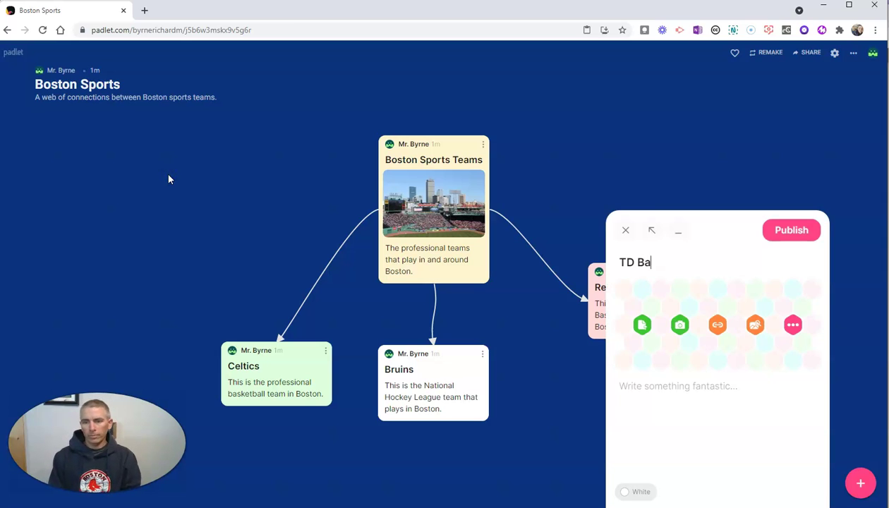
pyautogui.write('nk Garden')
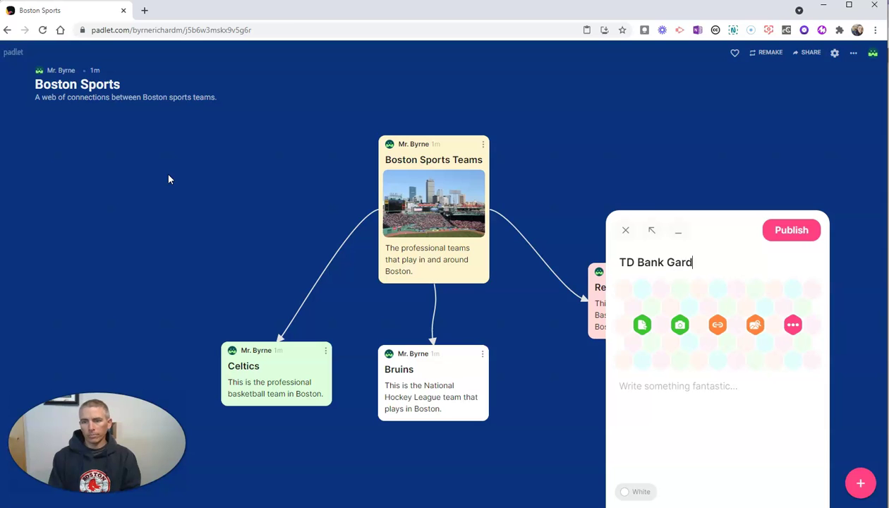
pyautogui.click(681, 386)
pyautogui.write('For')
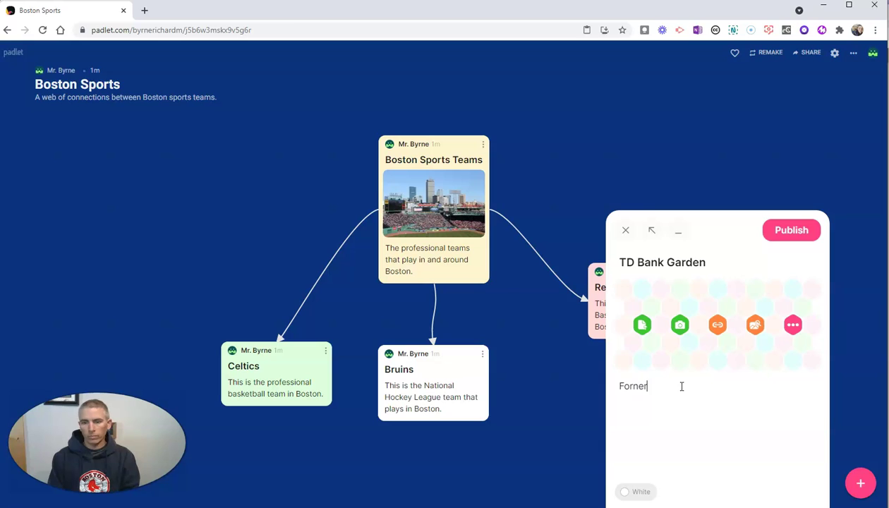
pyautogui.write('mer')
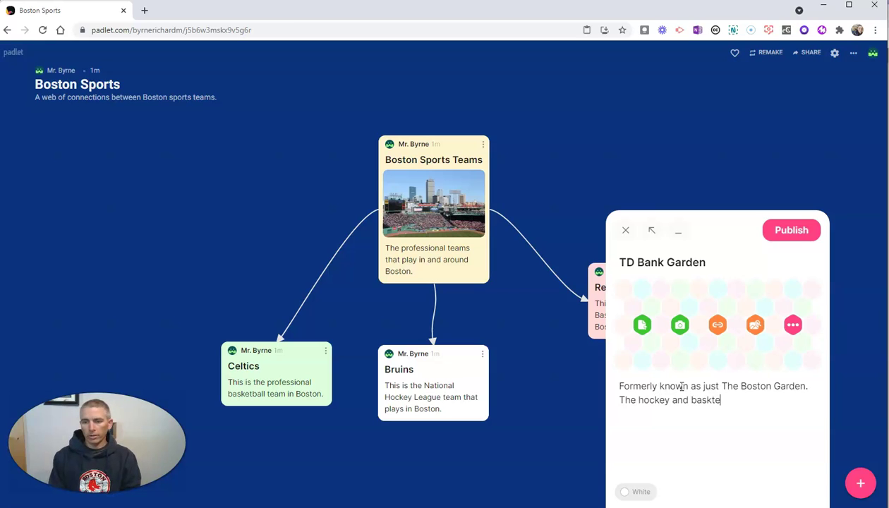
pyautogui.write('l teams play here.')
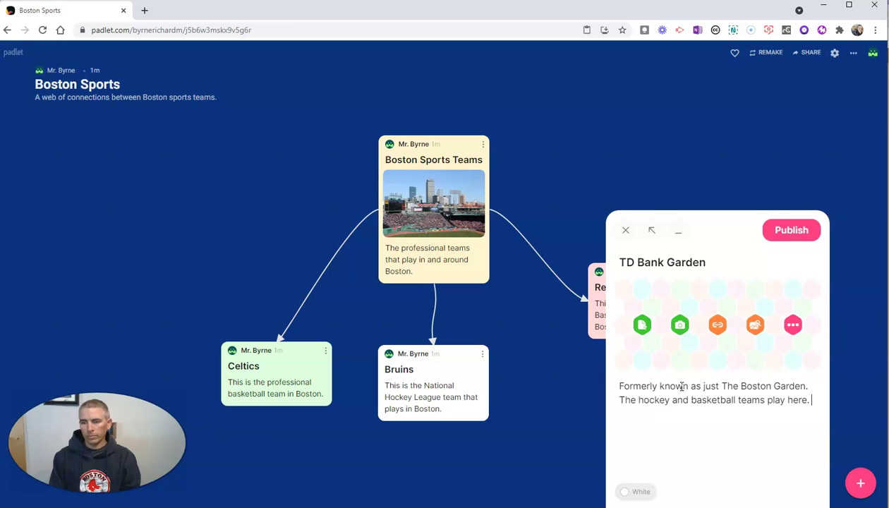
# Step: Publish the TD Bank Garden post and connect the Celtics post to it
pyautogui.click(784, 229)
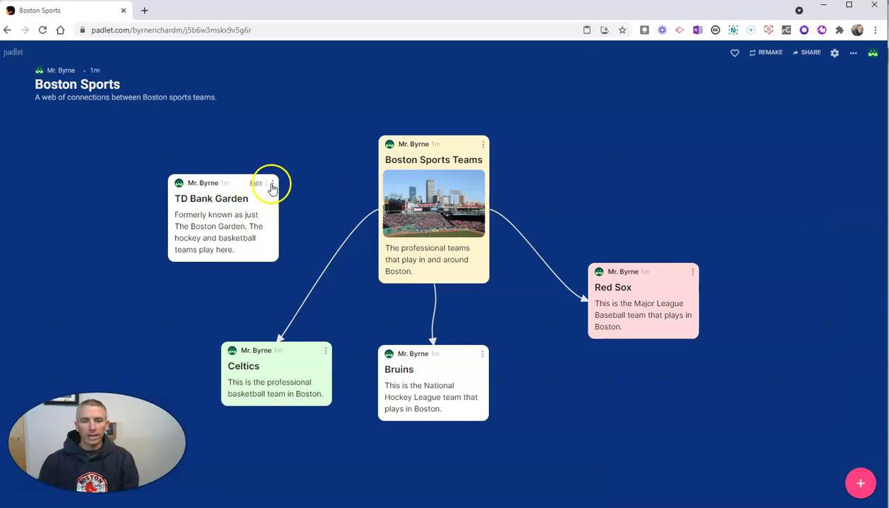
pyautogui.click(325, 350)
pyautogui.click(403, 298)
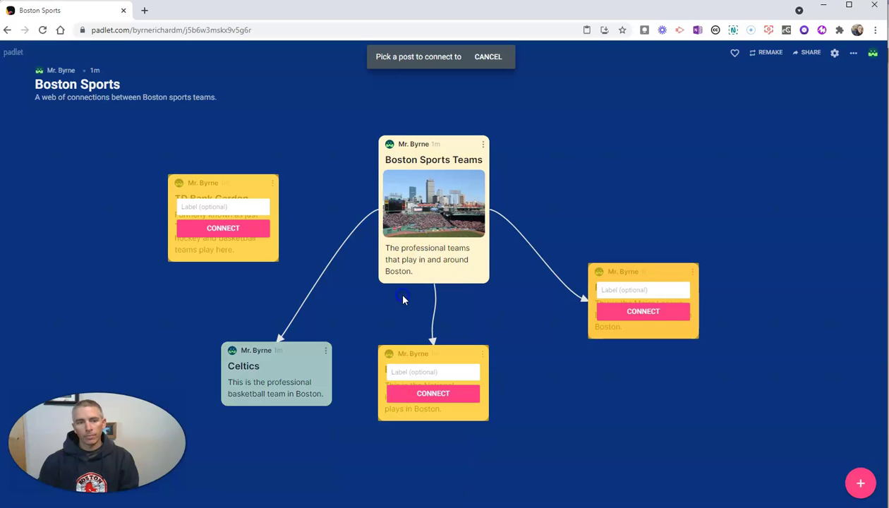
pyautogui.click(228, 230)
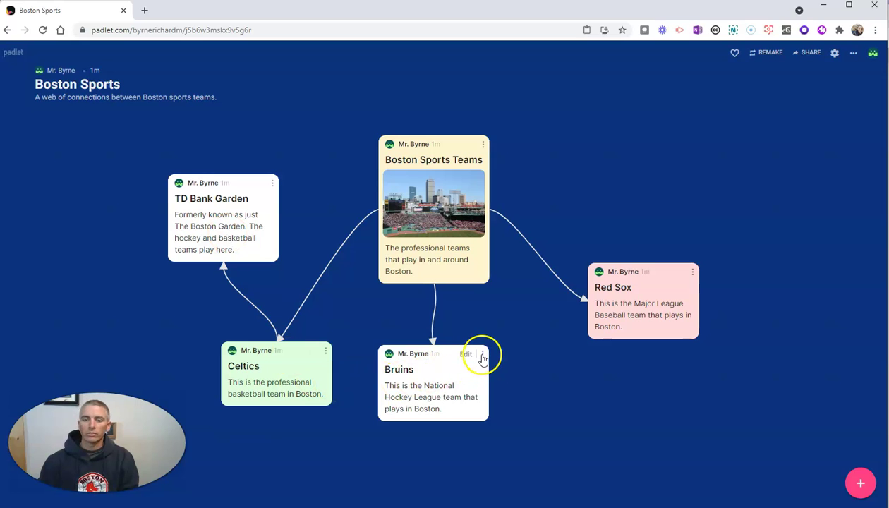
# Step: Connect the Bruins post to the TD Bank Garden post with an arrow
pyautogui.click(483, 358)
pyautogui.click(549, 302)
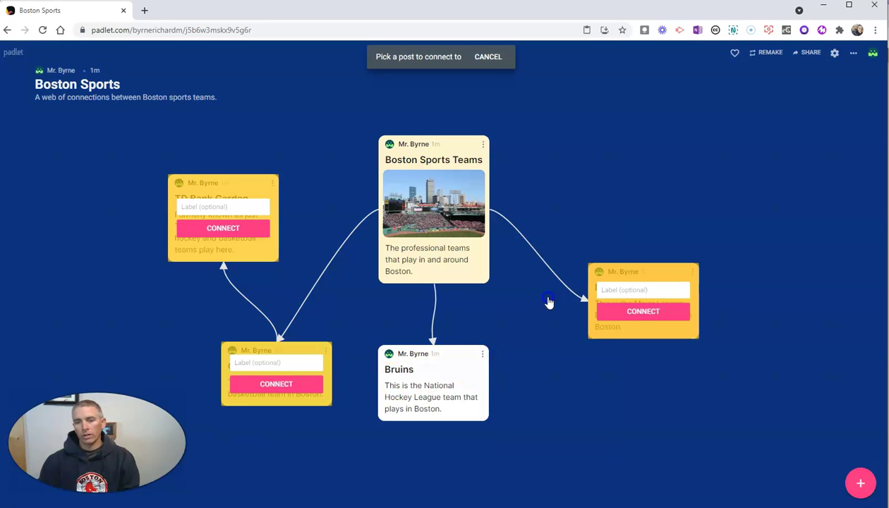
pyautogui.click(224, 229)
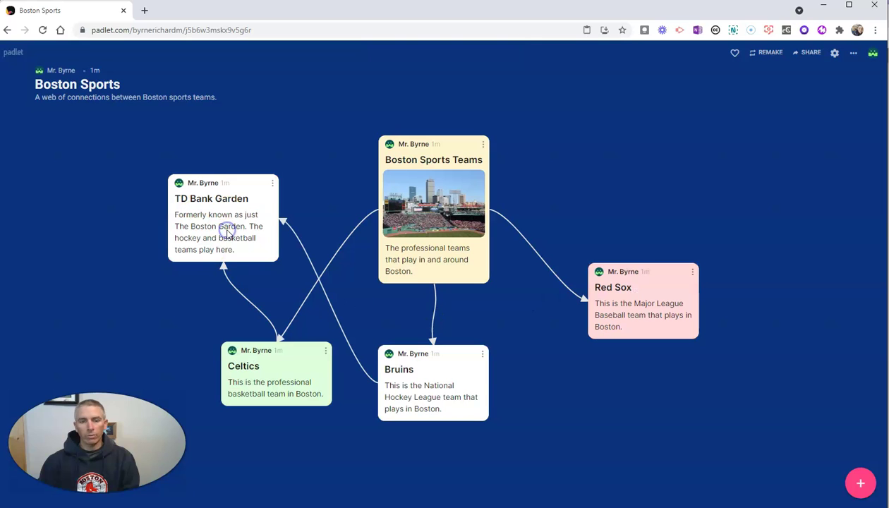
# Step: Reposition TD Bank Garden, Boston Sports Teams, Celtics and Bruins so TD Bank Garden sits below Bruins
pyautogui.moveTo(220, 206); pyautogui.dragTo(541, 448)
pyautogui.moveTo(431, 155); pyautogui.dragTo(427, 106)
pyautogui.moveTo(283, 364); pyautogui.dragTo(248, 313)
pyautogui.moveTo(412, 376); pyautogui.dragTo(409, 327)
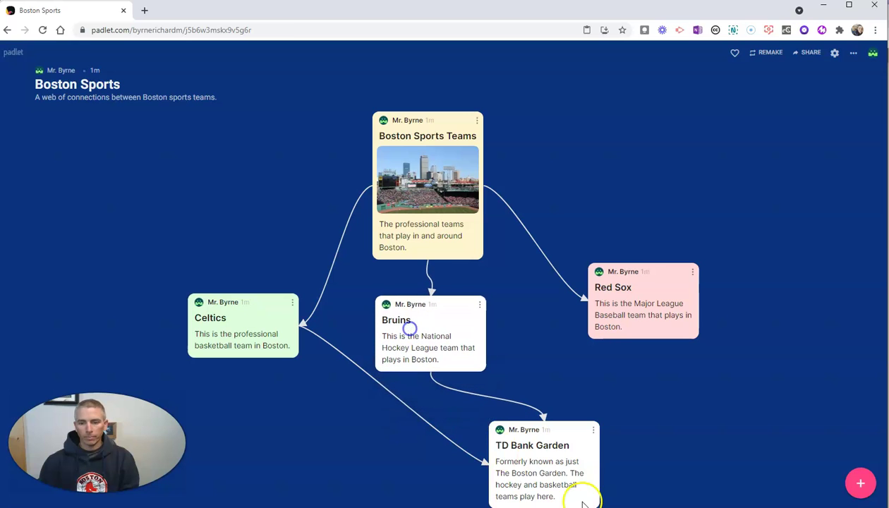
pyautogui.moveTo(563, 468); pyautogui.dragTo(403, 450)
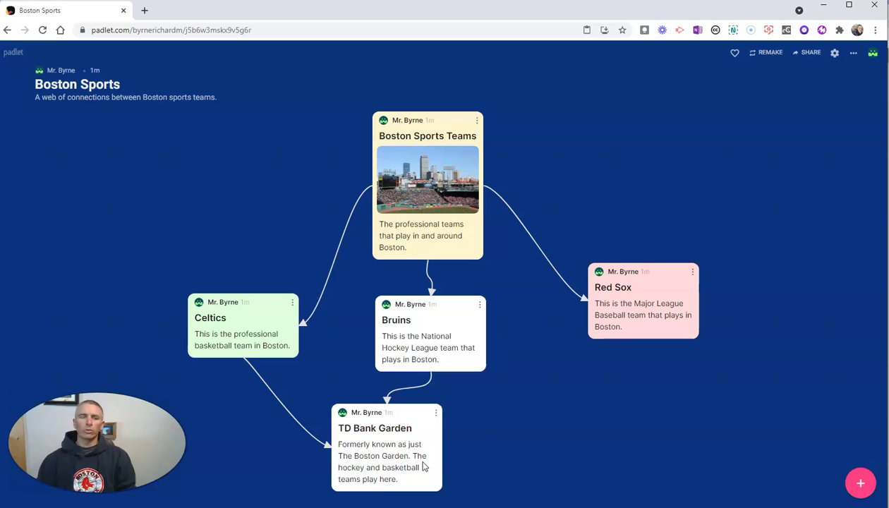
pyautogui.click(284, 460)
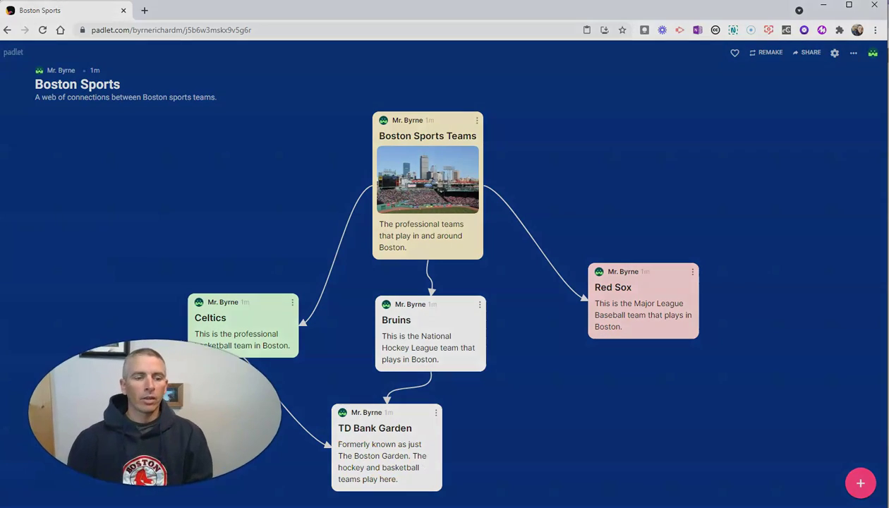